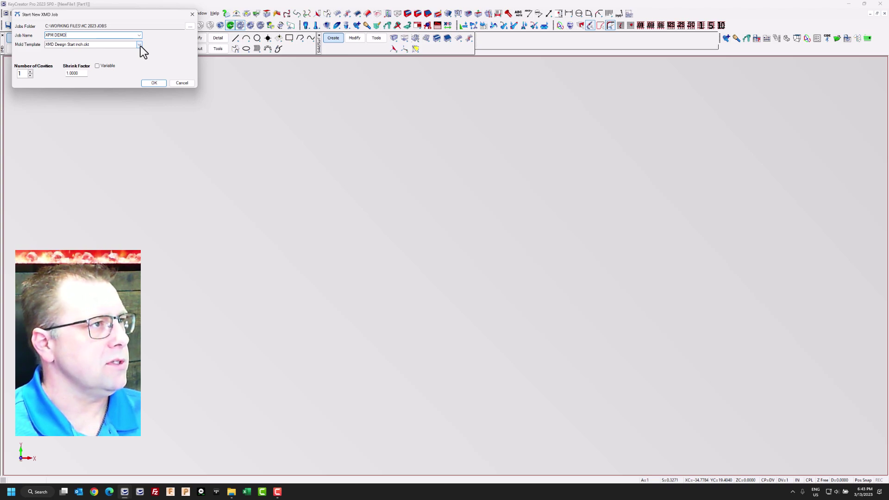
# - Set the new XPM DEMO job to 2 cavities with a shrink factor of 1.0115 and create it
pyautogui.click(31, 71)
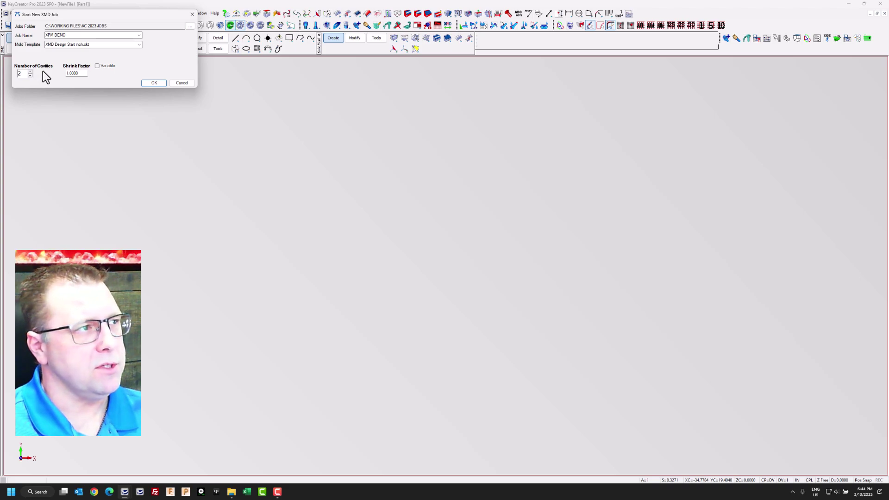
pyautogui.click(72, 73)
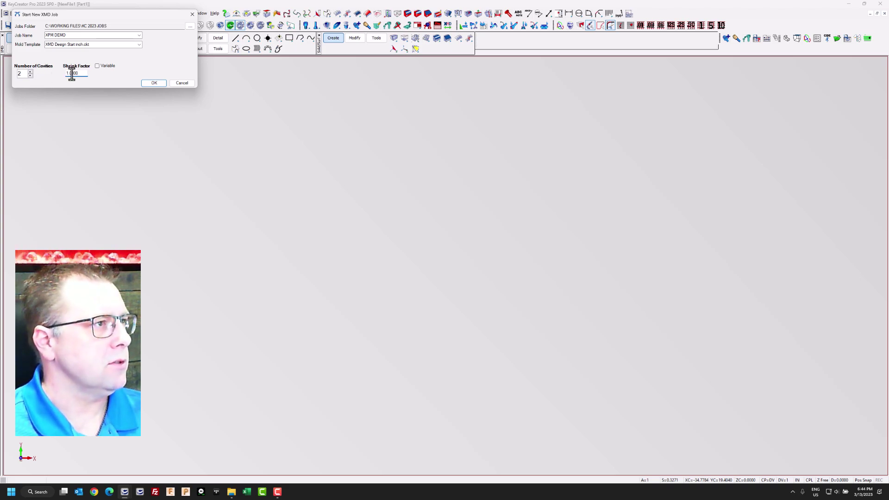
pyautogui.moveTo(71, 74); pyautogui.dragTo(94, 73)
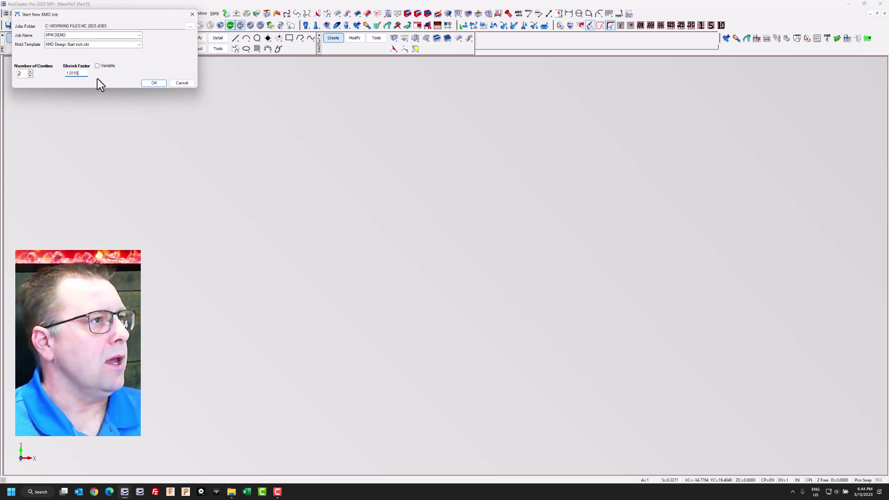
pyautogui.click(155, 83)
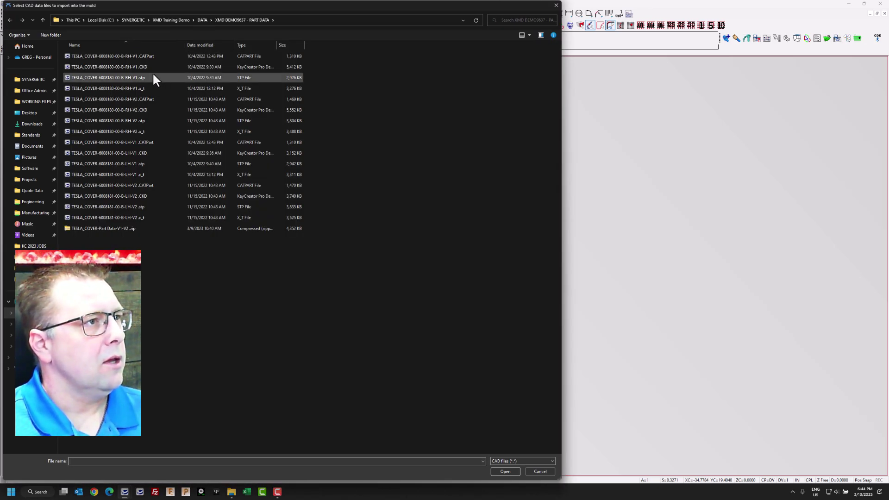
# - Import TESLA_COVER-6008180-00-B-RH-V1.stp and TESLA_COVER-6008181-00-B-LH-V1.stp into the mold and begin defining the RH part
pyautogui.click(129, 76)
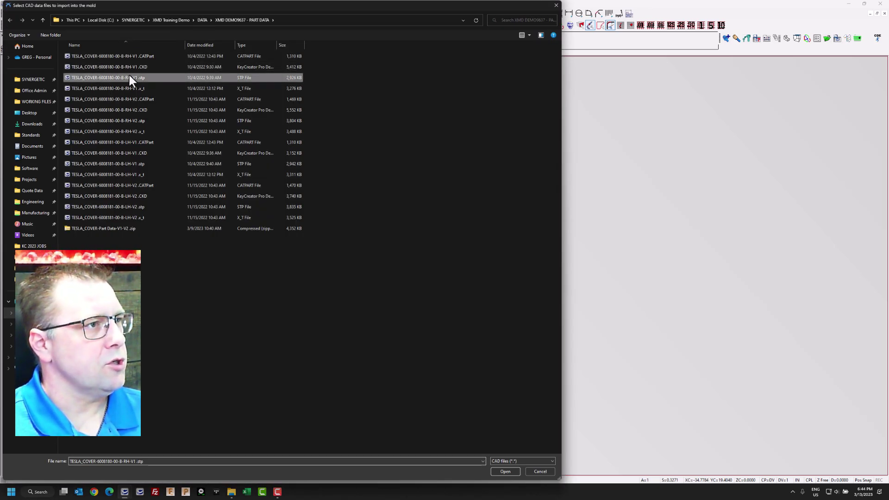
pyautogui.keyDown('ctrl'); pyautogui.click(129, 162); pyautogui.keyUp('ctrl')
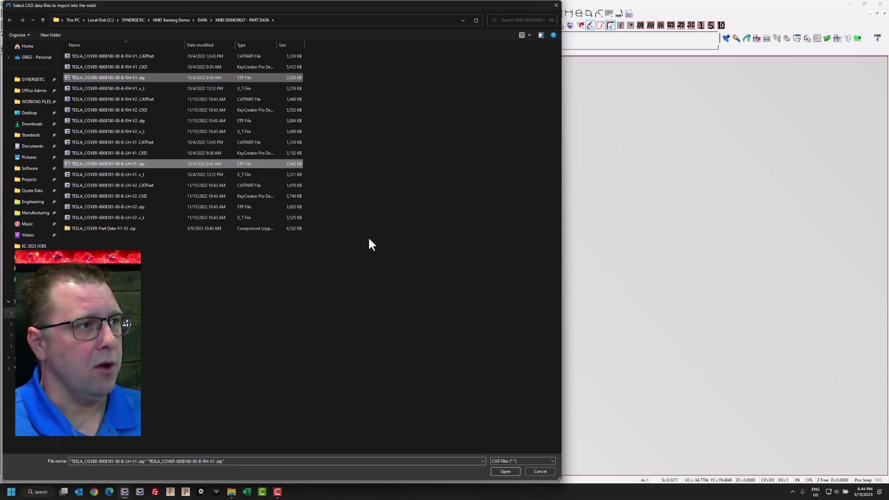
pyautogui.click(506, 472)
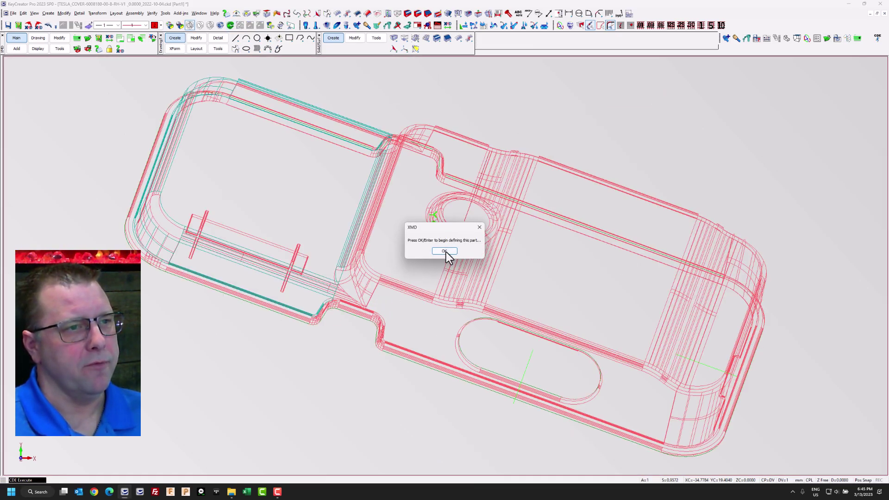
pyautogui.click(445, 252)
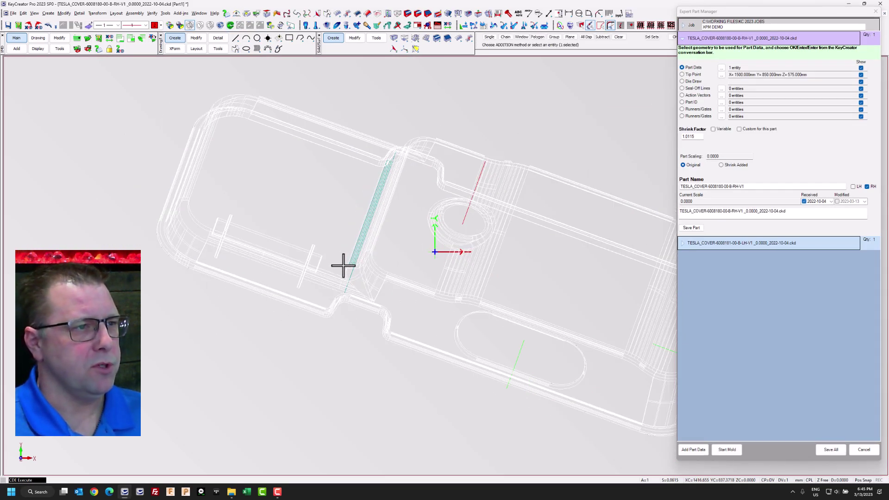
# - Accept the preselected cover body as the RH part's Part Data
pyautogui.scroll(-3, 122, 308)
pyautogui.scroll(1, 393, 376)
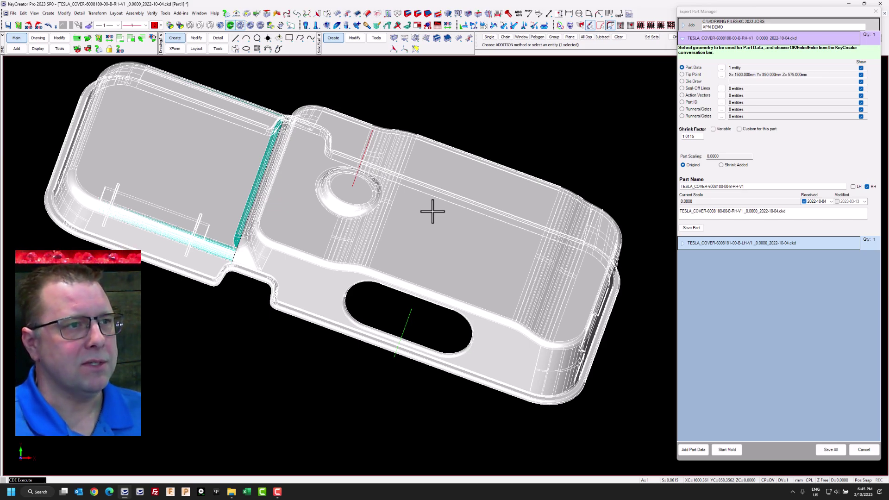
pyautogui.press('Return')
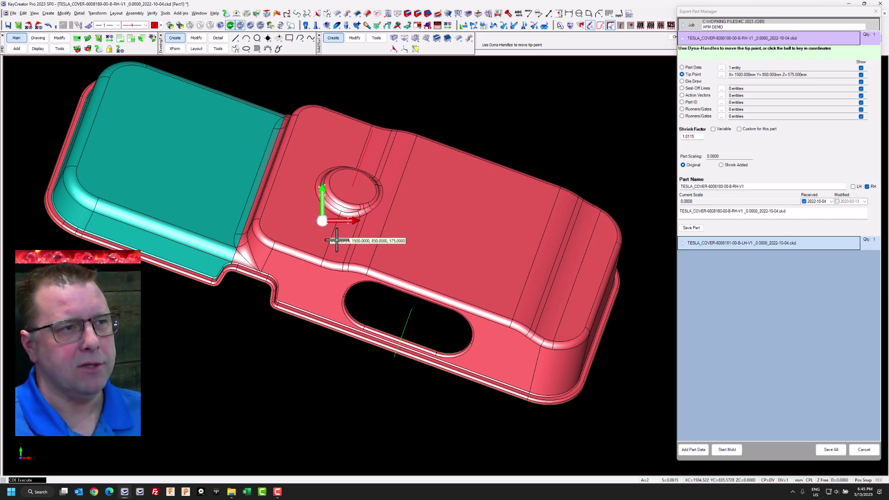
# - Move the tip point to the lower end of the line inside the round boss, at X 1525, Y 875, Z 600 mm, and accept it
pyautogui.hotkey('ctrl', 'w')
pyautogui.scroll(5, 365, 166)
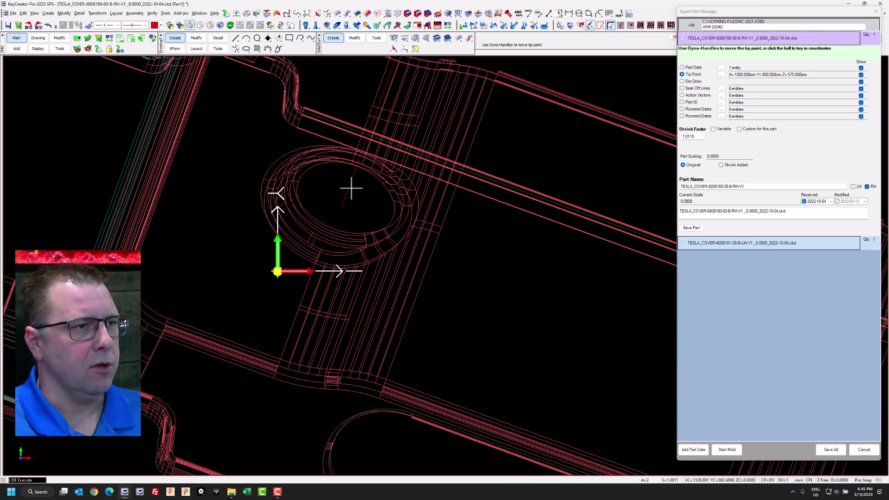
pyautogui.scroll(1, 271, 289)
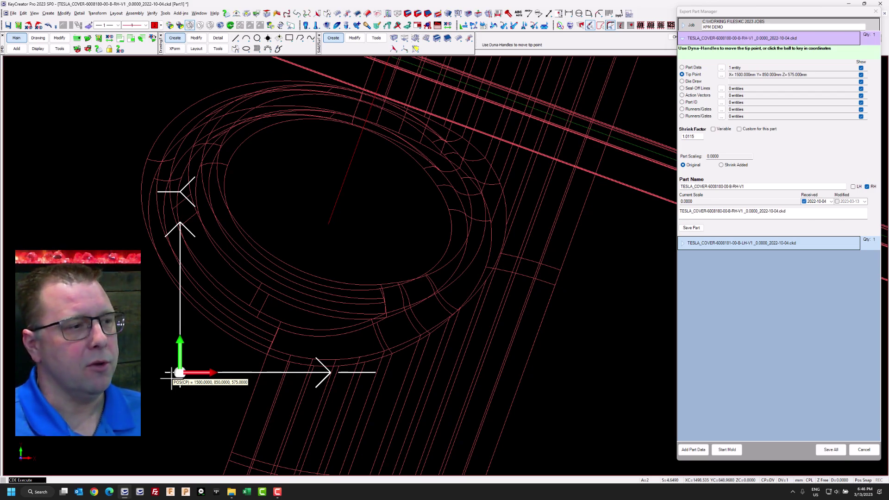
pyautogui.moveTo(172, 378); pyautogui.dragTo(319, 227)
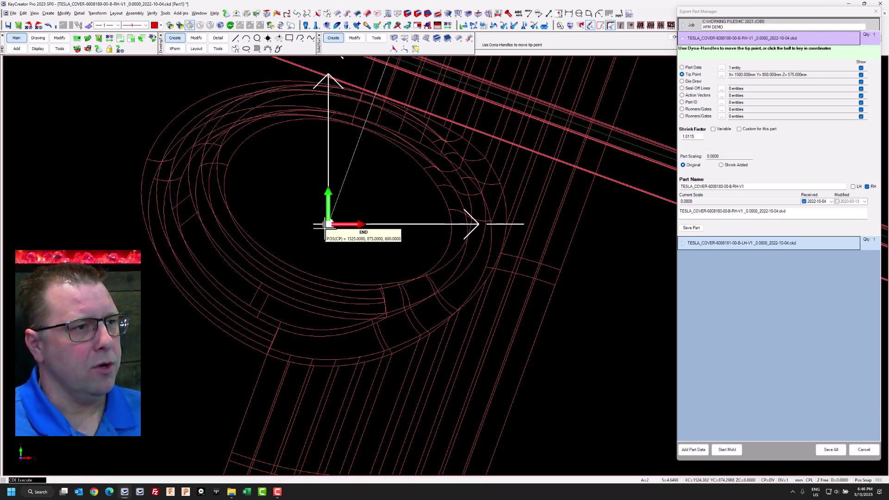
pyautogui.moveTo(327, 225); pyautogui.dragTo(327, 224)
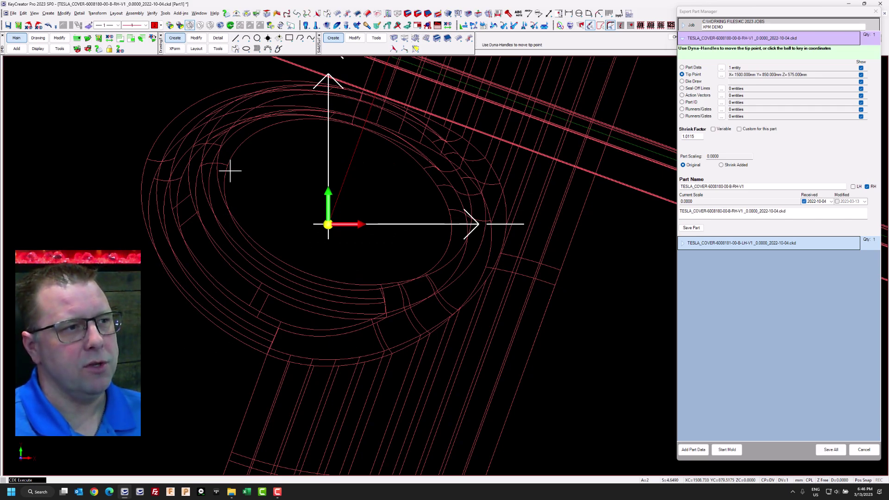
pyautogui.hotkey('alt', 'a')
pyautogui.hotkey('ctrl', 'r')
pyautogui.scroll(-4, 121, 246)
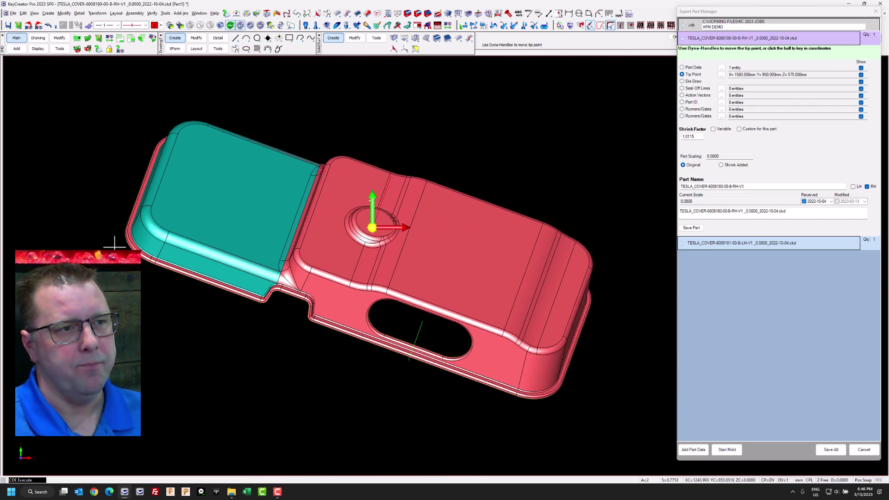
pyautogui.scroll(4, 379, 262)
pyautogui.scroll(-2, 373, 262)
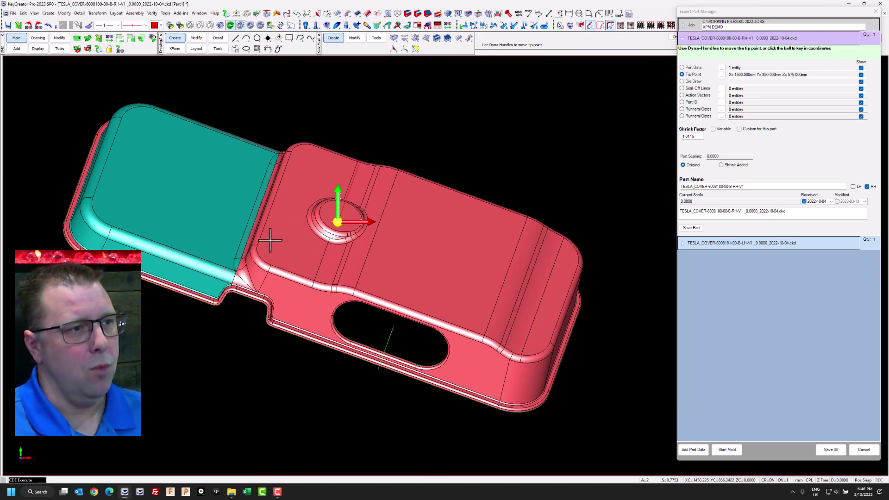
pyautogui.scroll(1, 272, 242)
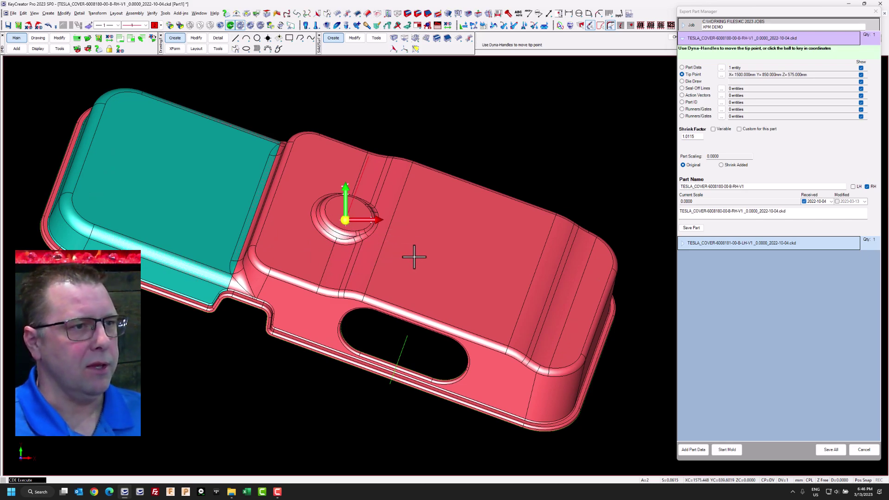
pyautogui.press('Return')
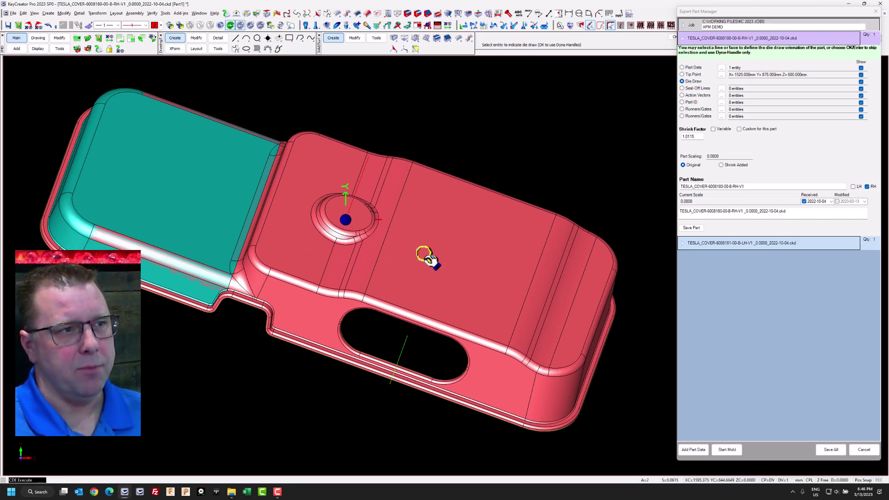
# - Examine the cover's tip point axes, crossed inner ribs, underside and level list to judge the die draw direction
pyautogui.hotkey('ctrl', 'w')
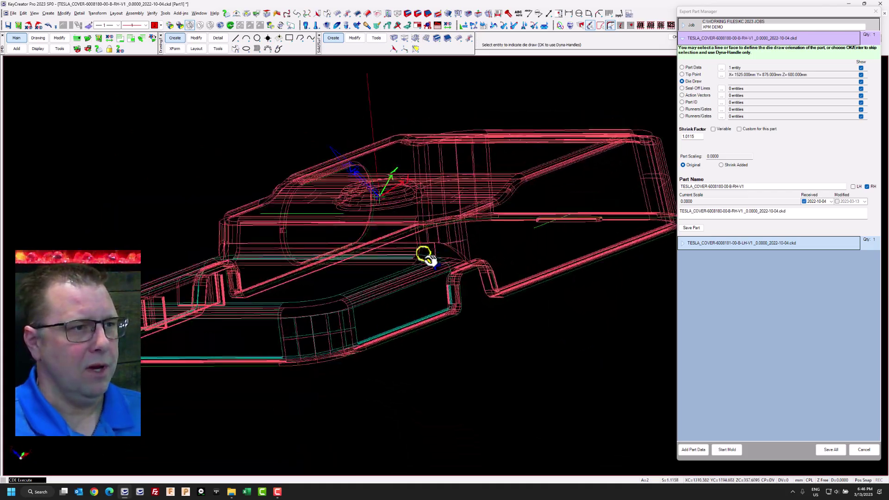
pyautogui.moveTo(426, 259); pyautogui.dragTo(383, 278, button='middle')
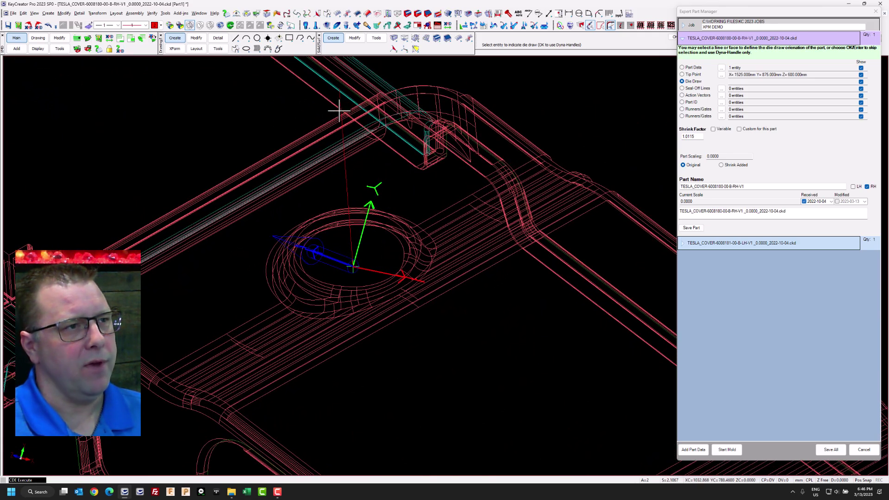
pyautogui.scroll(-2, 357, 186)
pyautogui.scroll(-5, 388, 256)
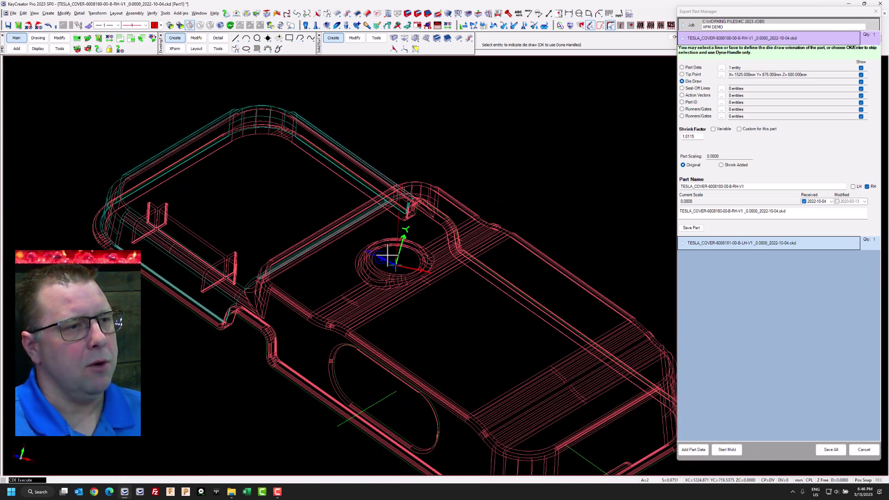
pyautogui.moveTo(387, 255)
pyautogui.mouseDown(button='middle')
pyautogui.moveTo(394, 263)
pyautogui.moveTo(385, 243)
pyautogui.mouseUp(button='middle')
pyautogui.hotkey('ctrl', 'w')
pyautogui.scroll(4, 385, 242)
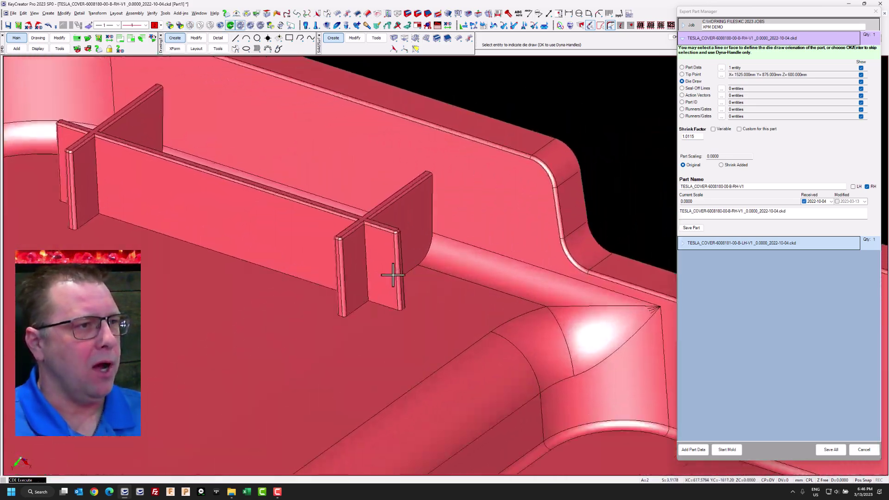
pyautogui.scroll(3, 392, 275)
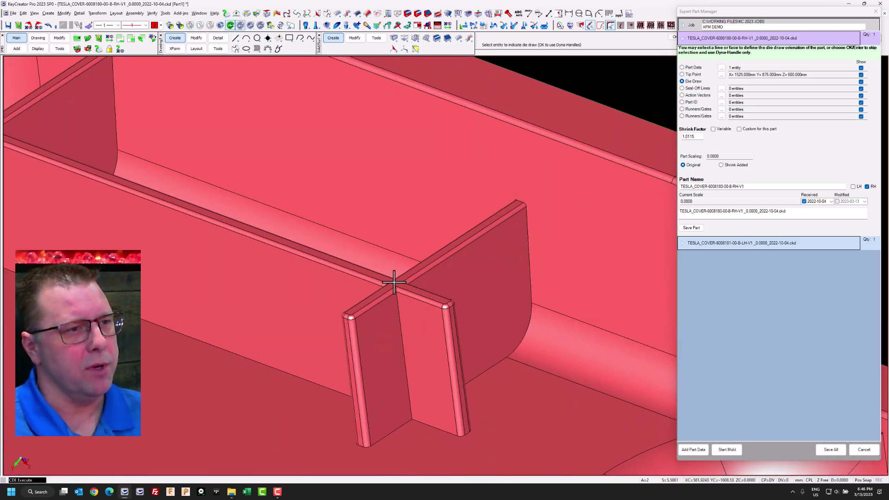
pyautogui.scroll(-1, 394, 281)
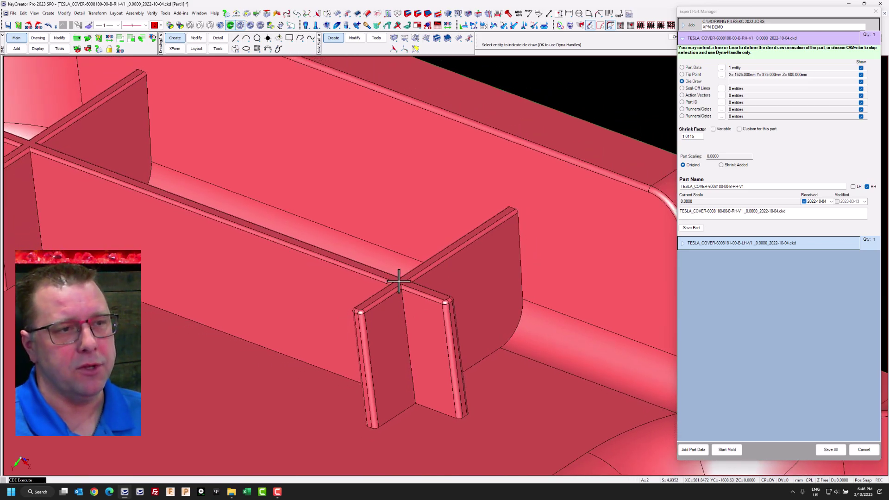
pyautogui.scroll(-10, 398, 281)
pyautogui.moveTo(395, 282); pyautogui.dragTo(391, 309, button='middle')
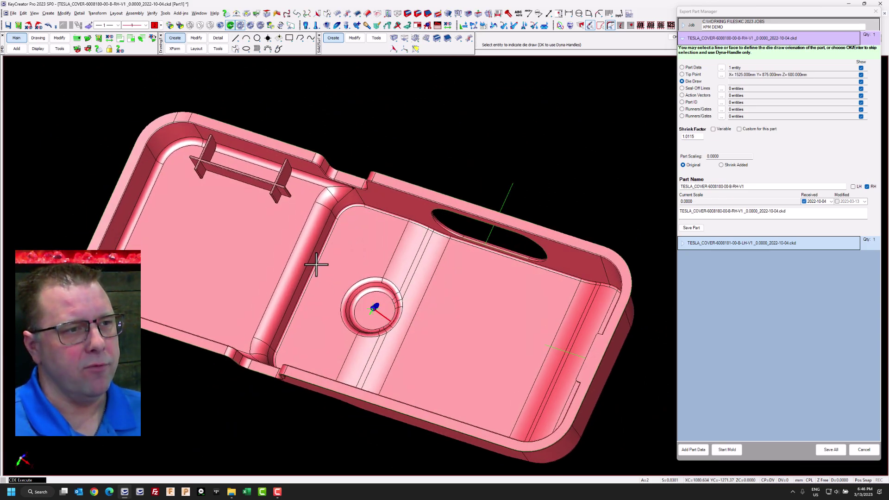
pyautogui.moveTo(444, 287); pyautogui.dragTo(442, 266, button='middle')
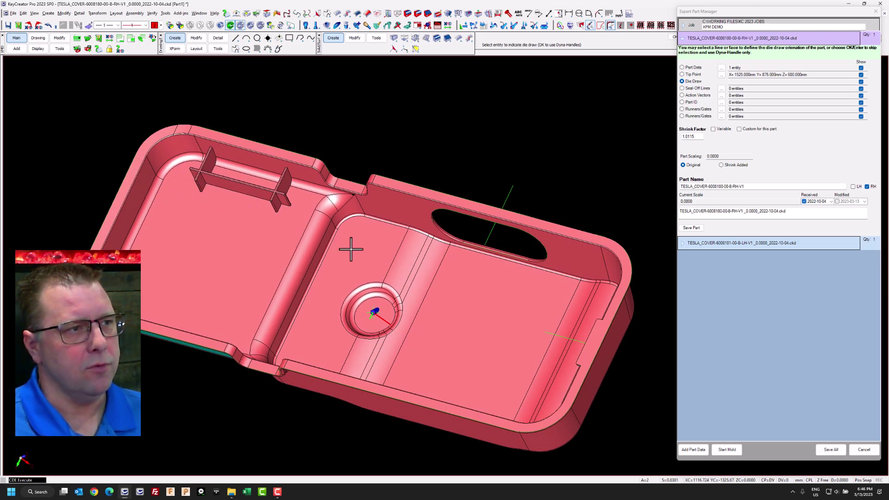
pyautogui.moveTo(393, 256); pyautogui.dragTo(398, 276, button='middle')
pyautogui.scroll(-3, 399, 277)
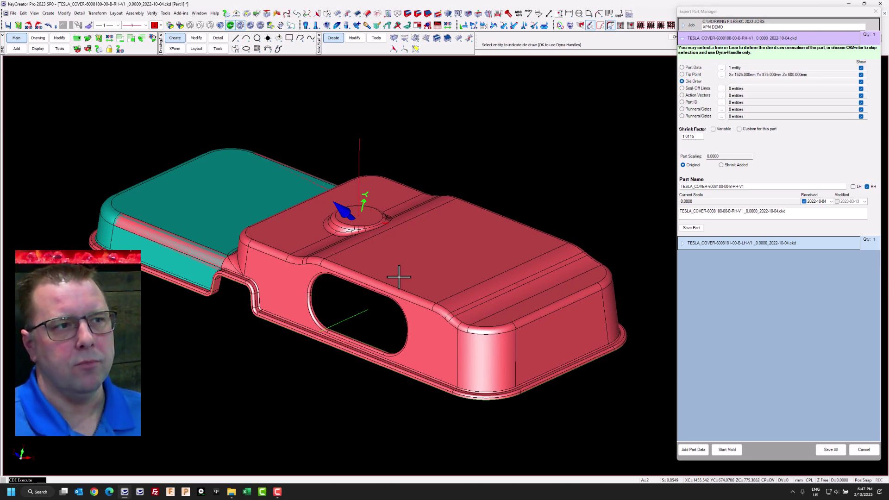
pyautogui.hotkey('ctrl', 'l')
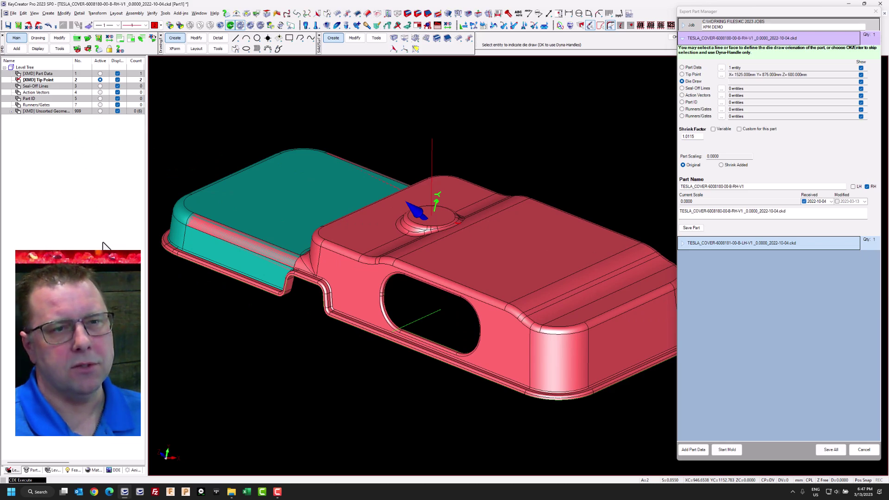
pyautogui.hotkey('ctrl', 't')
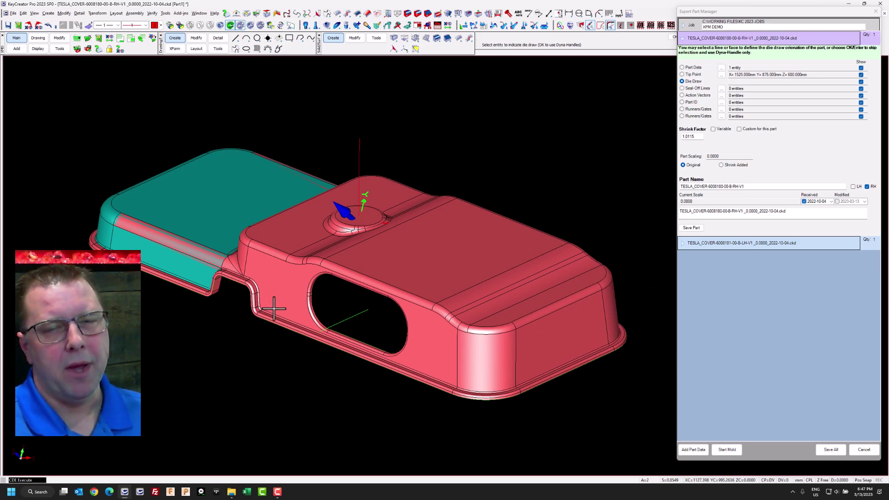
# - Define the part's die draw along the red line rising from the round boss and accept the orientation
pyautogui.scroll(3, 363, 214)
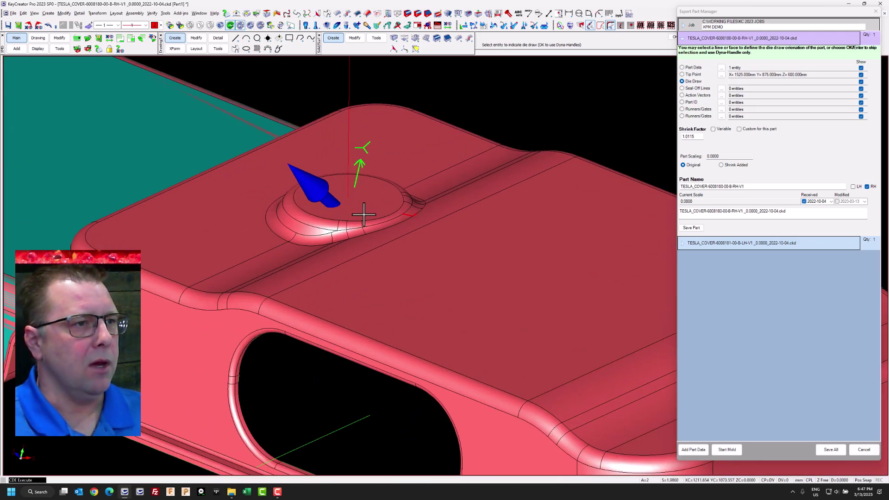
pyautogui.hotkey('ctrl', 'w')
pyautogui.scroll(7, 350, 199)
pyautogui.moveTo(343, 211); pyautogui.dragTo(367, 307, button='middle')
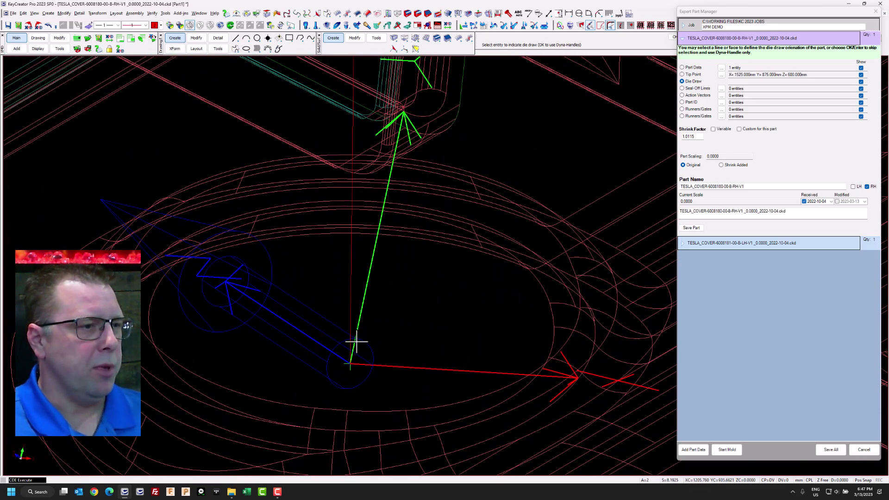
pyautogui.click(348, 311)
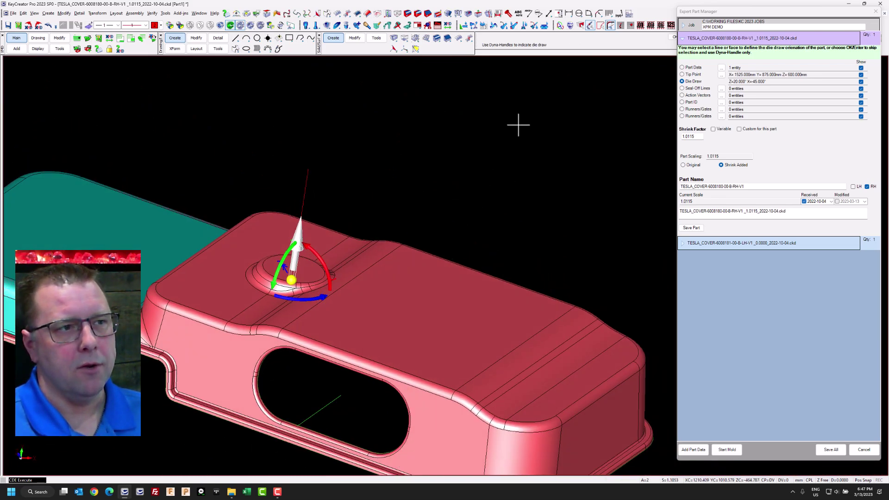
pyautogui.press('Return')
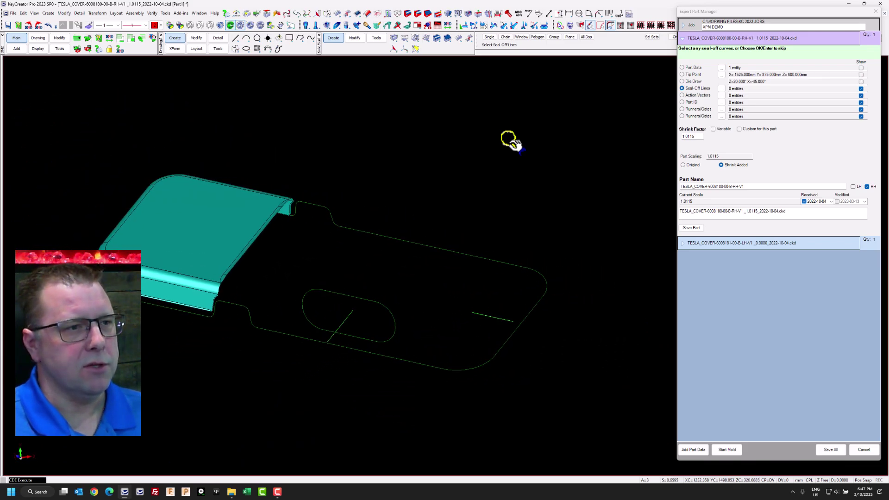
# - Define the RH part's seal-off lines as the outer edge curve and the oval opening curve, excluding the two straight lines and teal body
pyautogui.moveTo(32, 130); pyautogui.dragTo(588, 421)
pyautogui.click(320, 326)
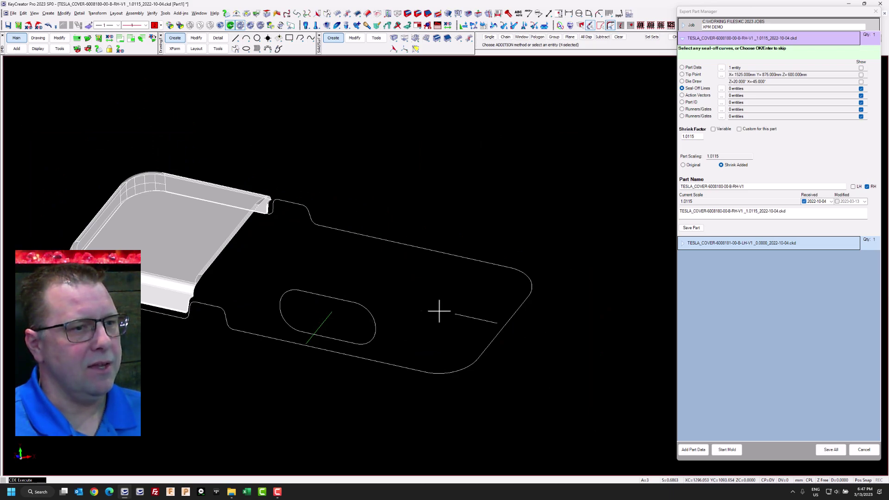
pyautogui.click(460, 315)
pyautogui.click(166, 238)
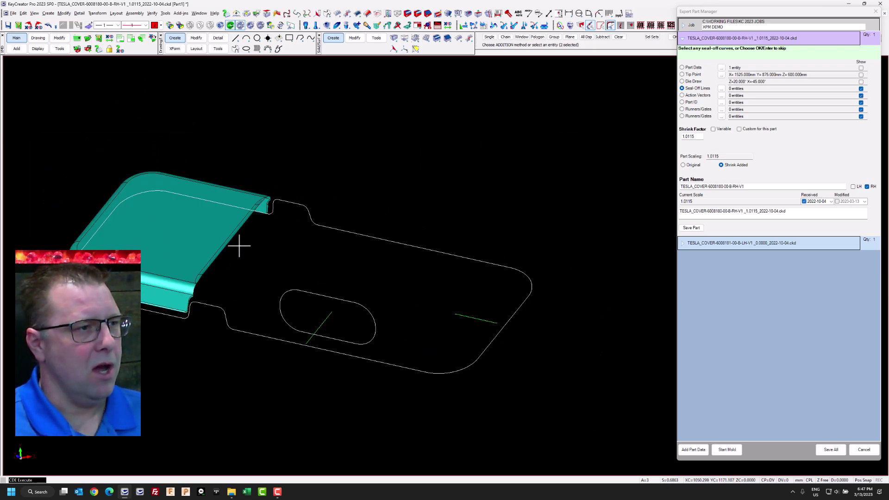
pyautogui.middleClick(315, 263)
# - Assign the two straight green lines as the RH part's action vectors and the teal body as its Part ID
pyautogui.moveTo(264, 262); pyautogui.dragTo(556, 426)
pyautogui.middleClick(482, 366)
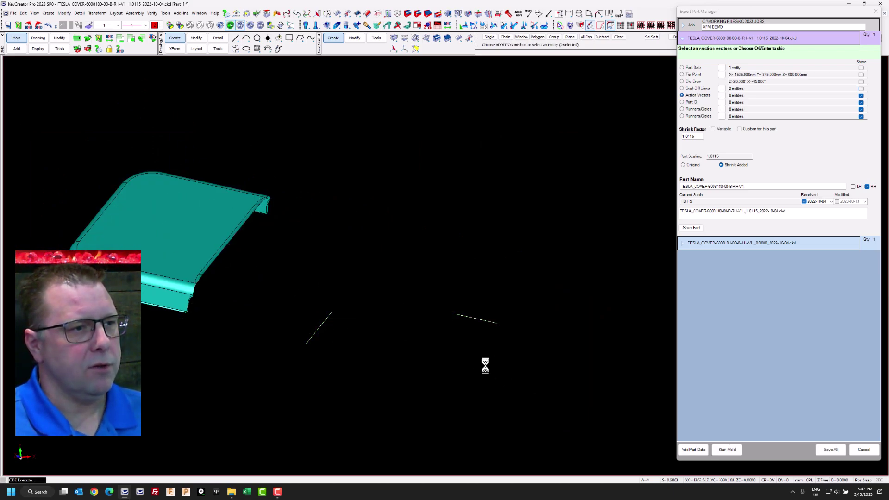
pyautogui.click(178, 227)
pyautogui.middleClick(182, 230)
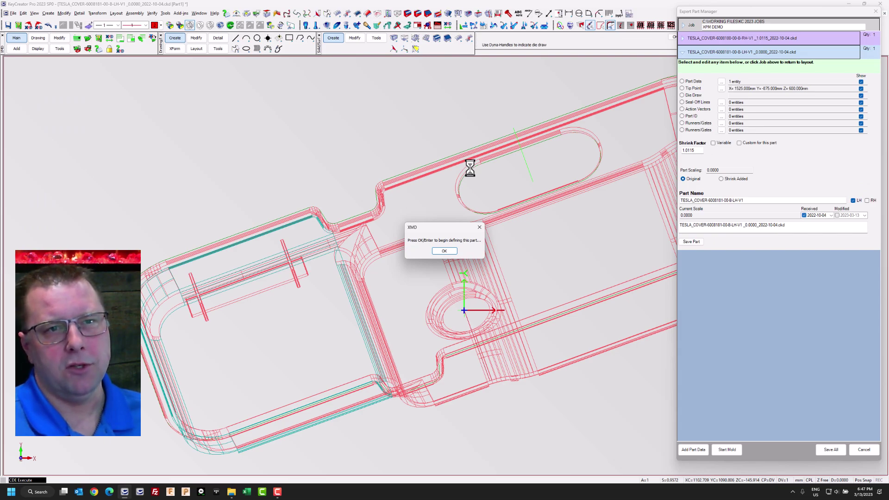
# - Begin defining the LH cover part and accept its preselected body as Part Data
pyautogui.click(444, 251)
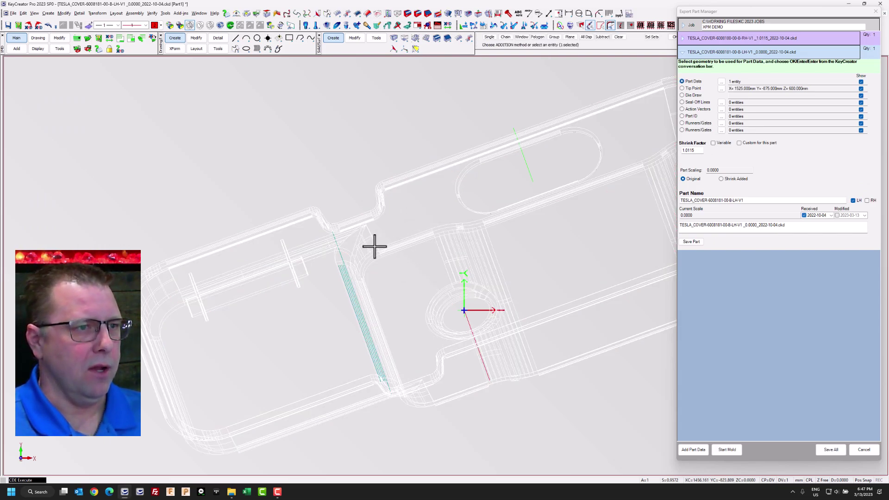
pyautogui.press('Down')
pyautogui.press('Down')
pyautogui.press('Down')
pyautogui.press('Down')
pyautogui.press('Down')
pyautogui.press('Down')
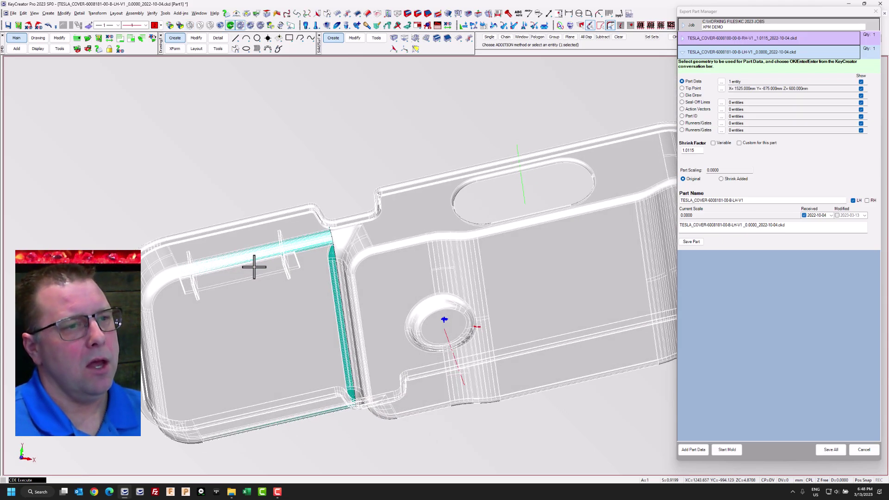
pyautogui.press('Up')
pyautogui.press('Up')
pyautogui.press('Up')
pyautogui.press('Up')
pyautogui.press('Up')
pyautogui.press('Up')
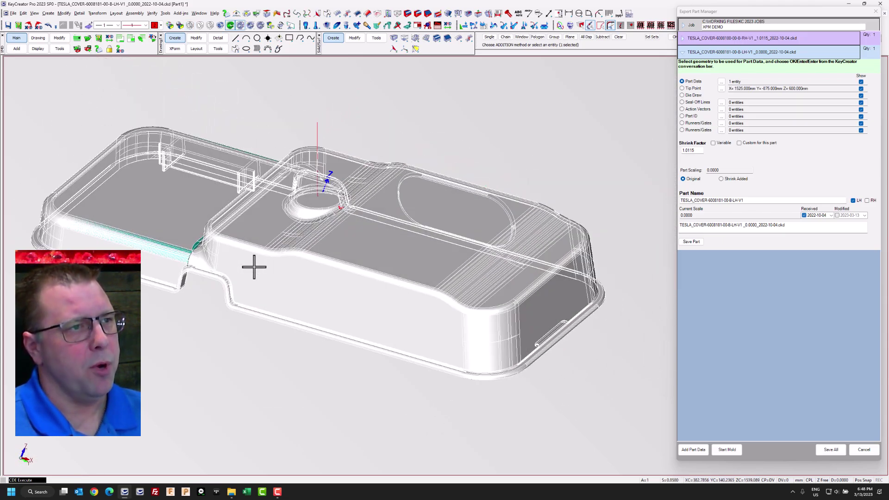
pyautogui.press('Left')
pyautogui.press('Left')
pyautogui.press('Left')
pyautogui.press('Left')
pyautogui.press('Left')
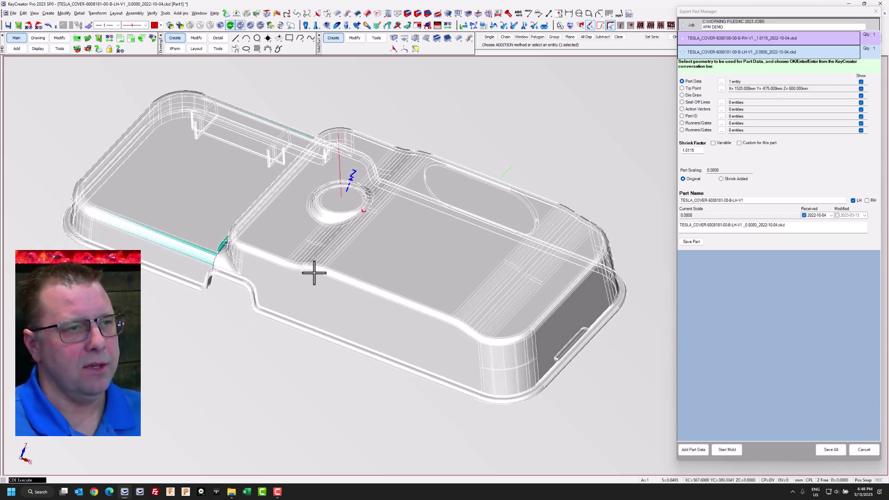
pyautogui.scroll(1, 415, 241)
pyautogui.press('Down')
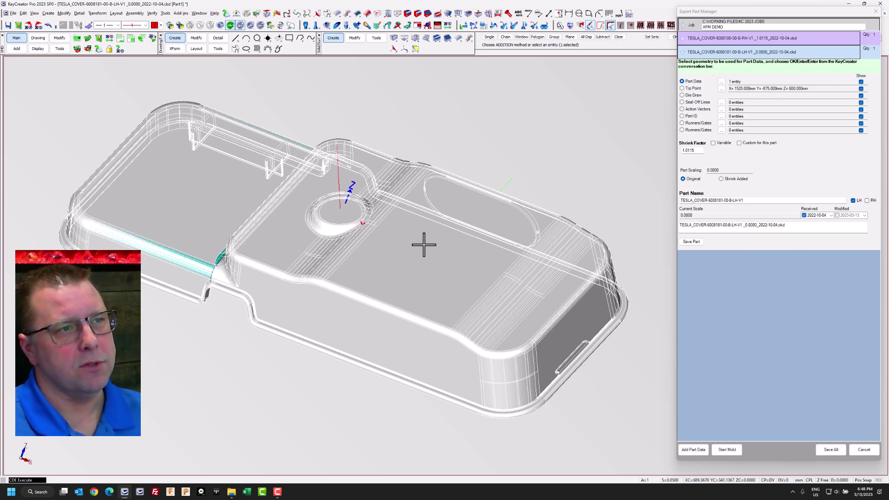
pyautogui.press('Return')
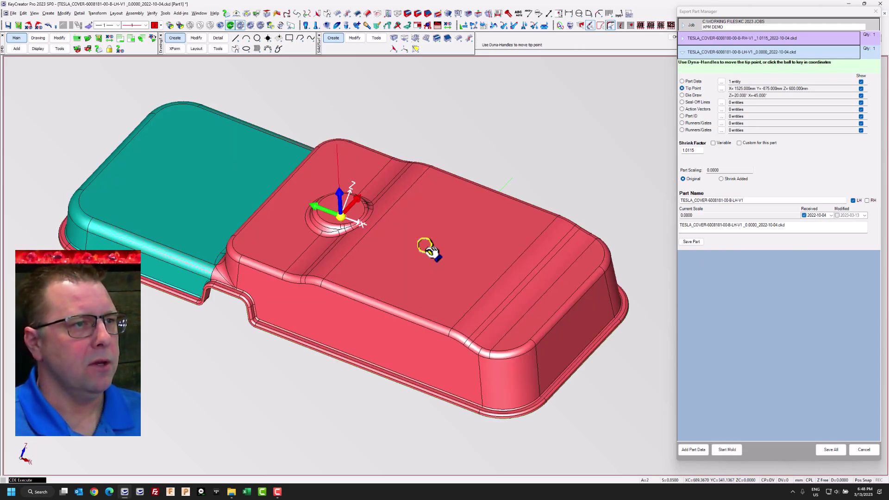
# - Examine the LH cover's tip point, its axes and the red line at the round boss from several angles
pyautogui.press('Left')
pyautogui.press('Left')
pyautogui.press('Left')
pyautogui.press('Left')
pyautogui.press('Left')
pyautogui.press('Left')
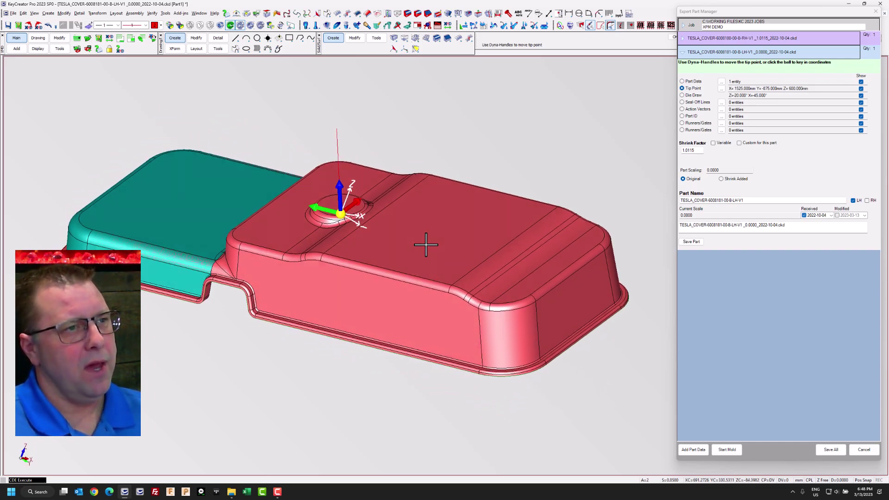
pyautogui.press('Up')
pyautogui.press('Up')
pyautogui.press('Up')
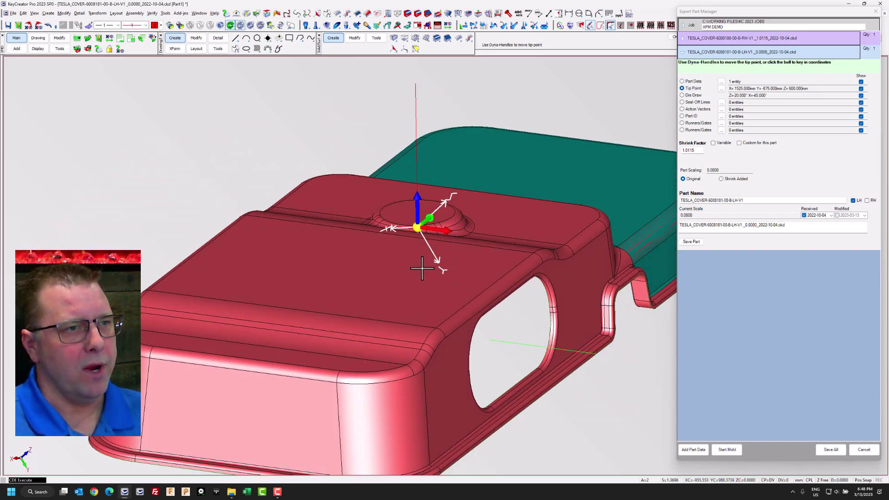
pyautogui.scroll(2, 417, 284)
pyautogui.press('Right')
pyautogui.press('Right')
pyautogui.press('Right')
pyautogui.press('Right')
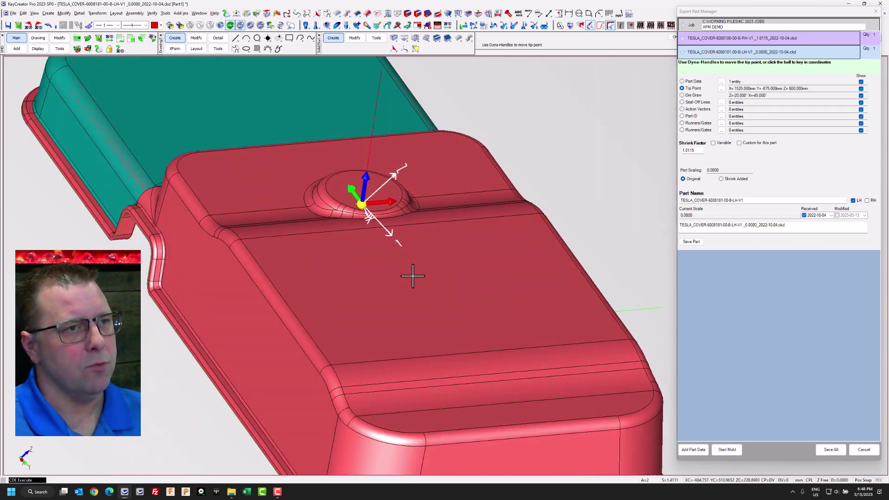
pyautogui.scroll(1, 393, 267)
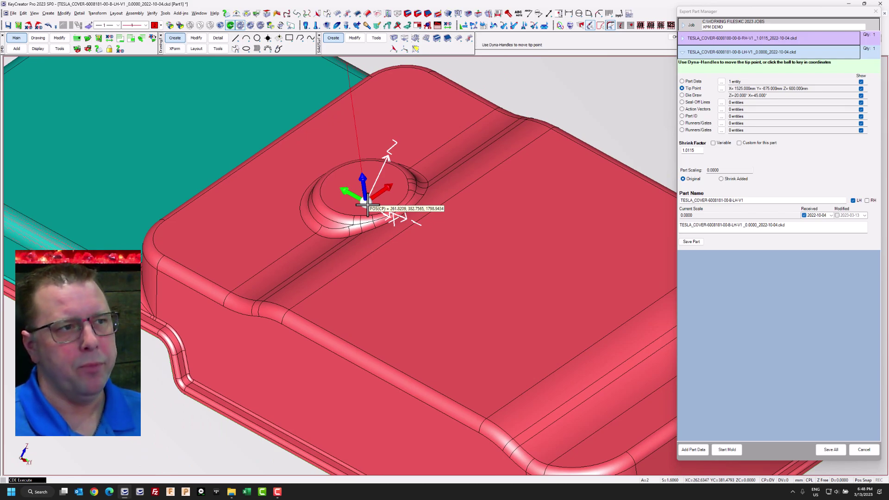
pyautogui.moveTo(364, 208)
pyautogui.mouseDown(button='middle')
pyautogui.moveTo(356, 234)
pyautogui.moveTo(370, 220)
pyautogui.mouseUp(button='middle')
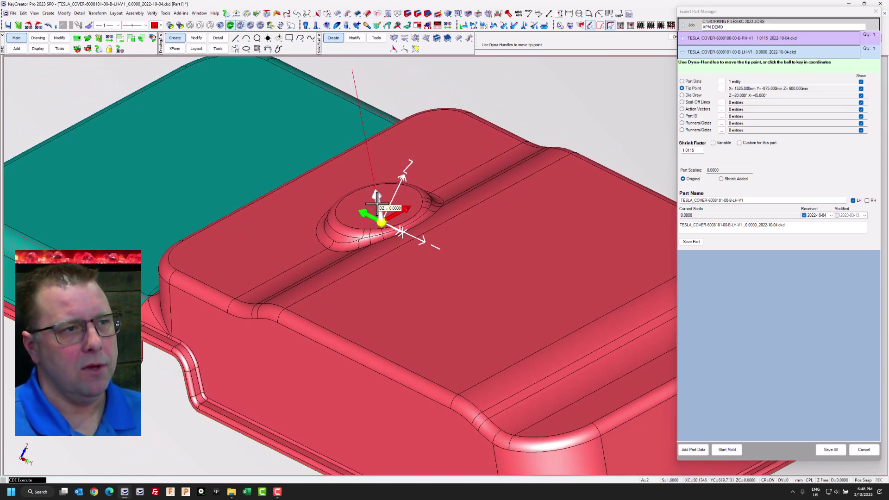
pyautogui.scroll(-5, 376, 196)
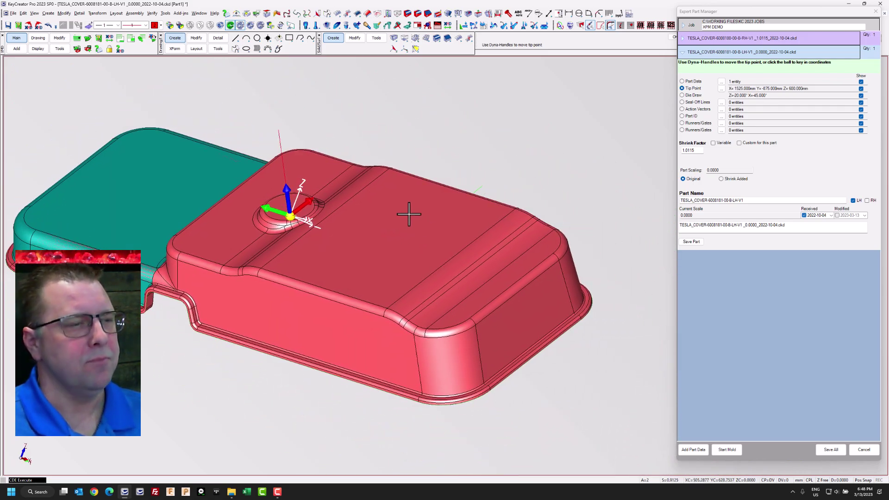
# - Accept the LH part's tip point at X 1525, Y -875, Z 600 mm and its preset die draw orientation
pyautogui.press('Return')
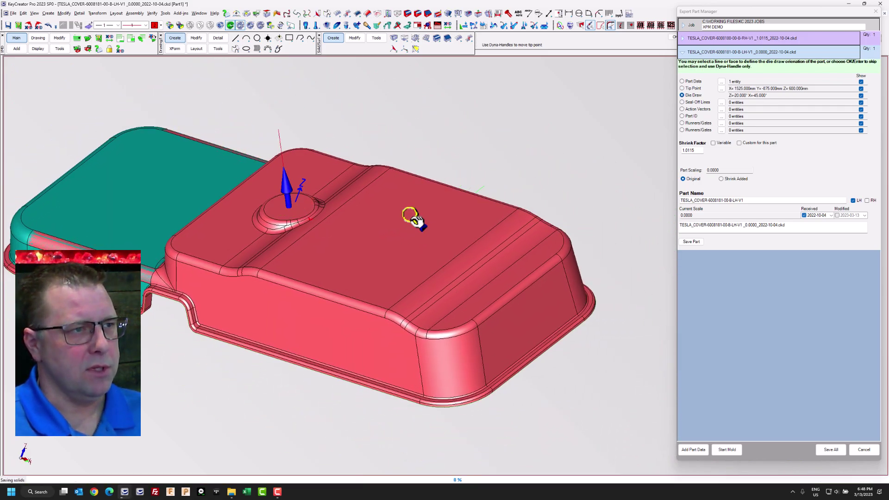
pyautogui.press('Return')
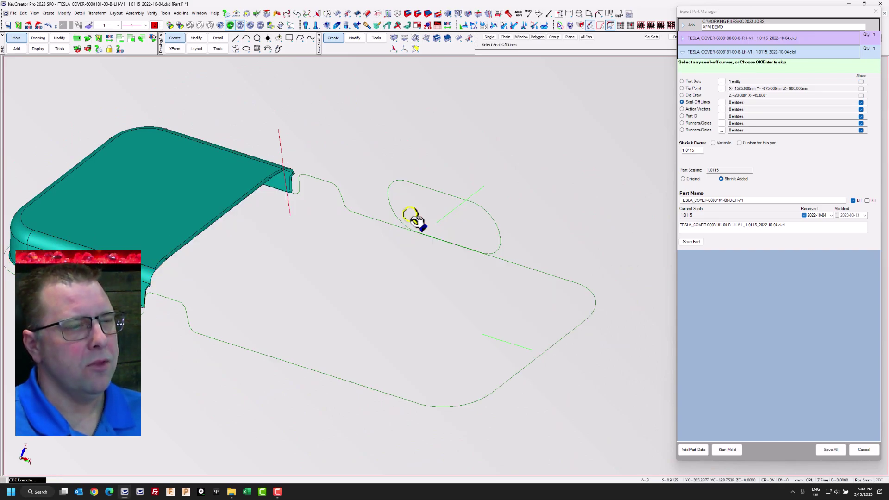
# - Define the LH part's seal-off lines as the outer edge and oval opening curves, excluding the straight lines and teal body
pyautogui.scroll(-2, 412, 167)
pyautogui.hotkey('ctrl', 'b')
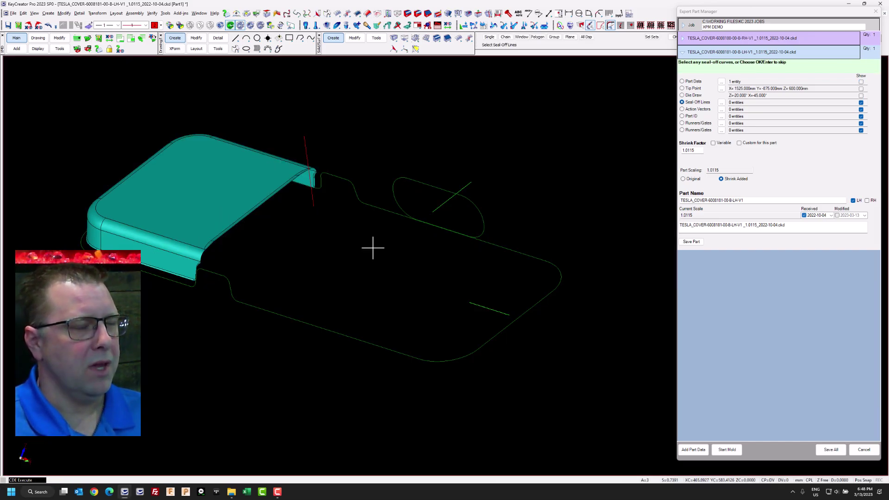
pyautogui.moveTo(60, 87); pyautogui.dragTo(615, 404)
pyautogui.click(464, 187)
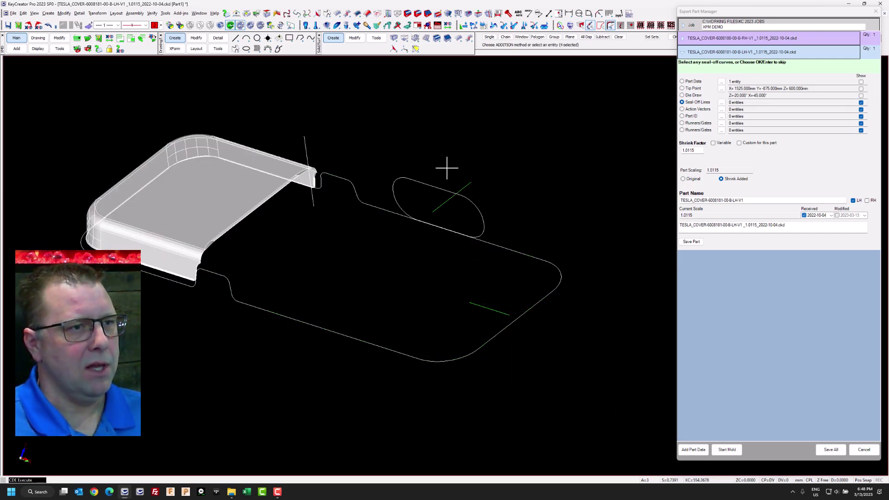
pyautogui.click(303, 143)
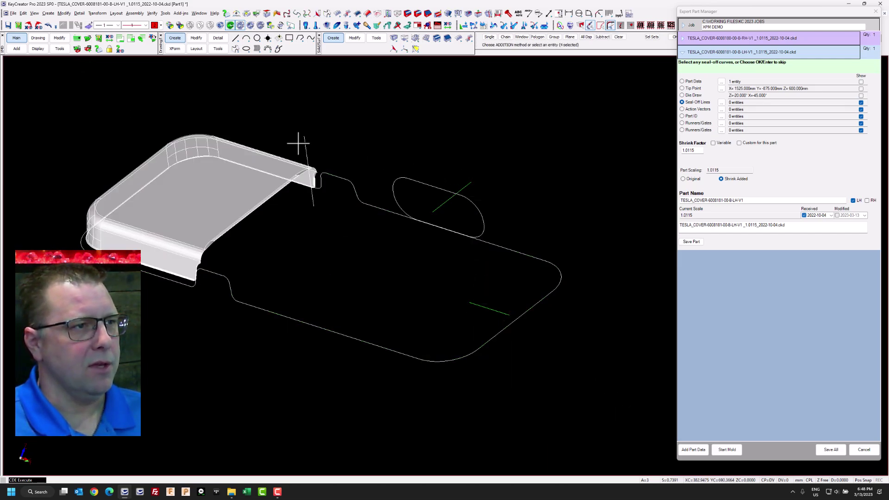
pyautogui.click(210, 193)
pyautogui.press('Return')
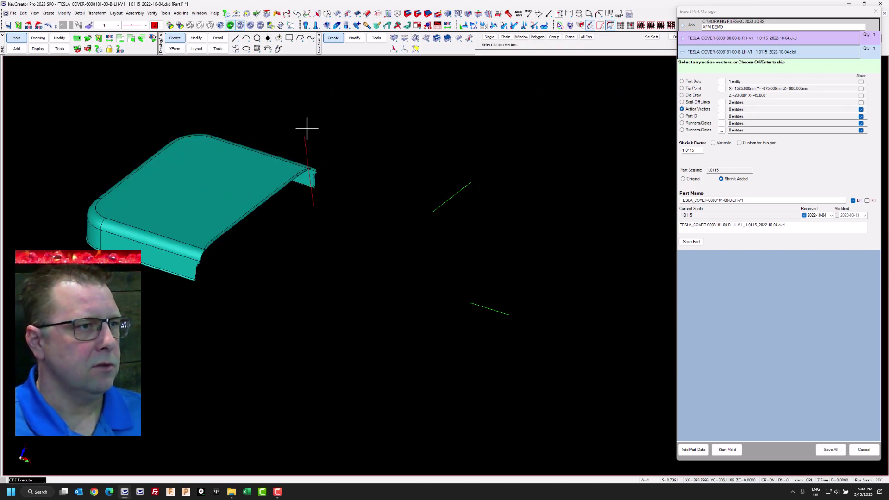
# - Assign the remaining straight lines as the LH part's action vectors and the teal body as its Part ID
pyautogui.moveTo(287, 112); pyautogui.dragTo(620, 408)
pyautogui.middleClick(297, 213)
pyautogui.click(237, 182)
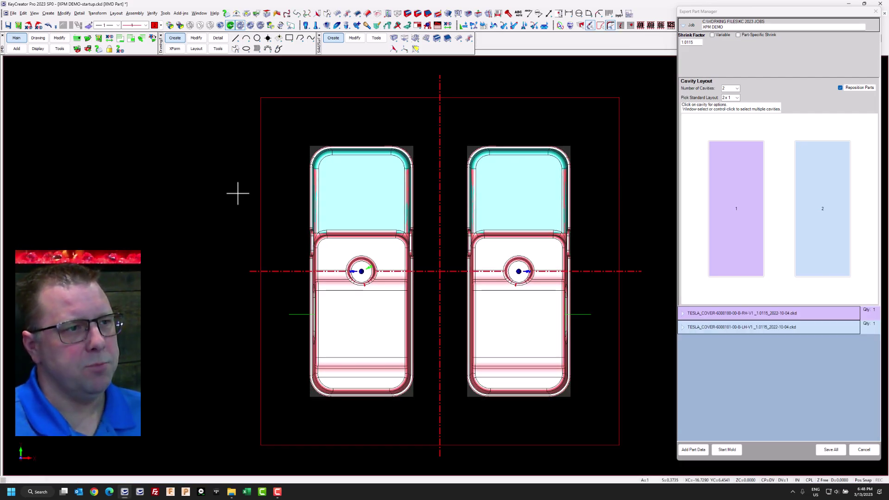
# - Examine the two-cavity layout and the part options for cavity 1, including Mirror Copy From
pyautogui.scroll(-3, 196, 211)
pyautogui.scroll(2, 414, 265)
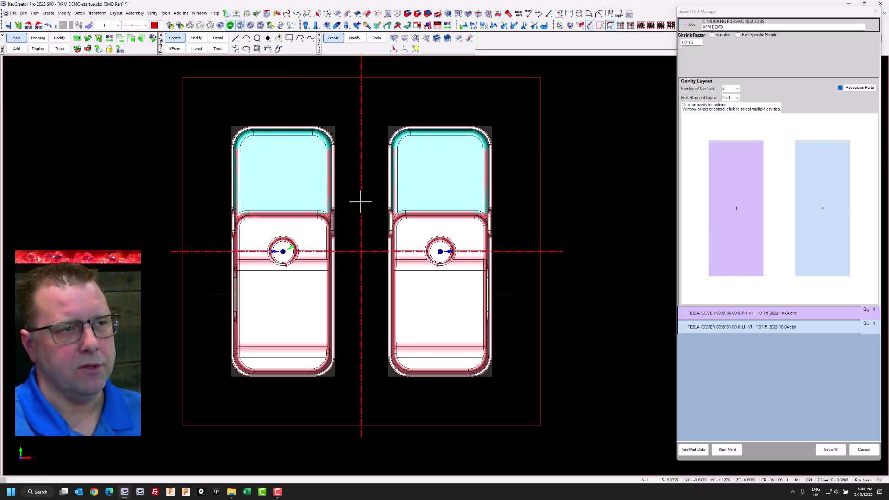
pyautogui.click(722, 175)
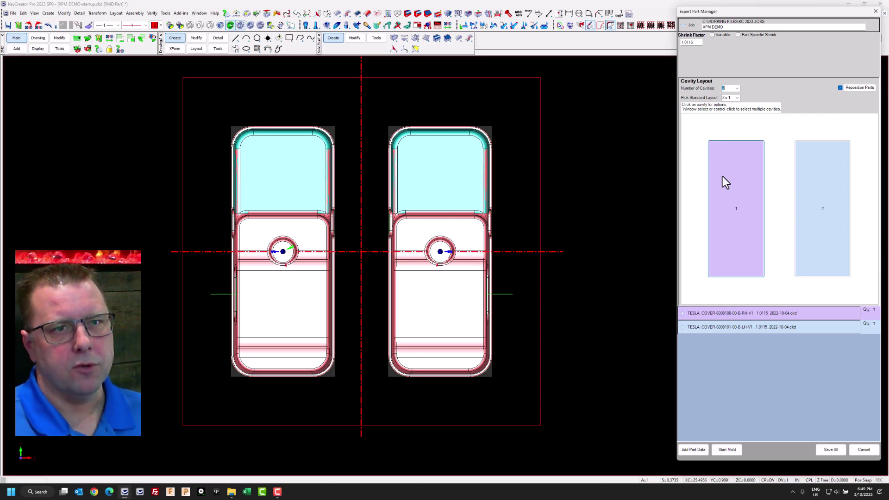
pyautogui.rightClick(723, 176)
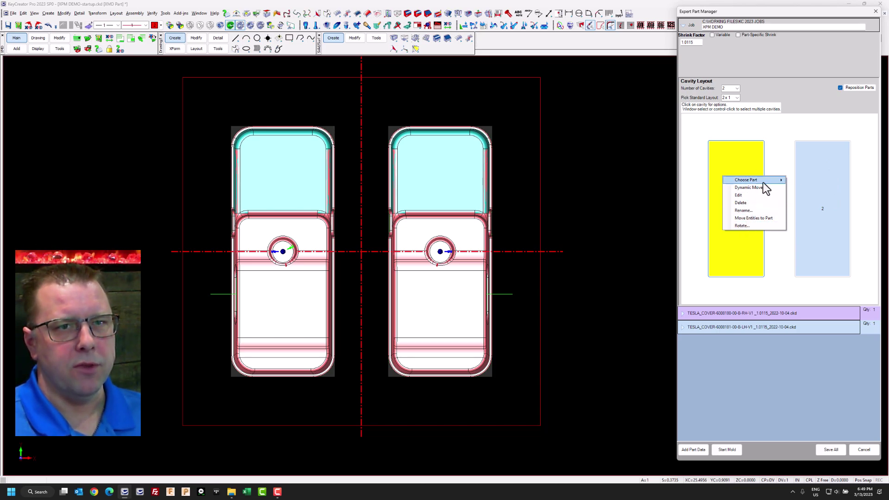
pyautogui.moveTo(763, 182)
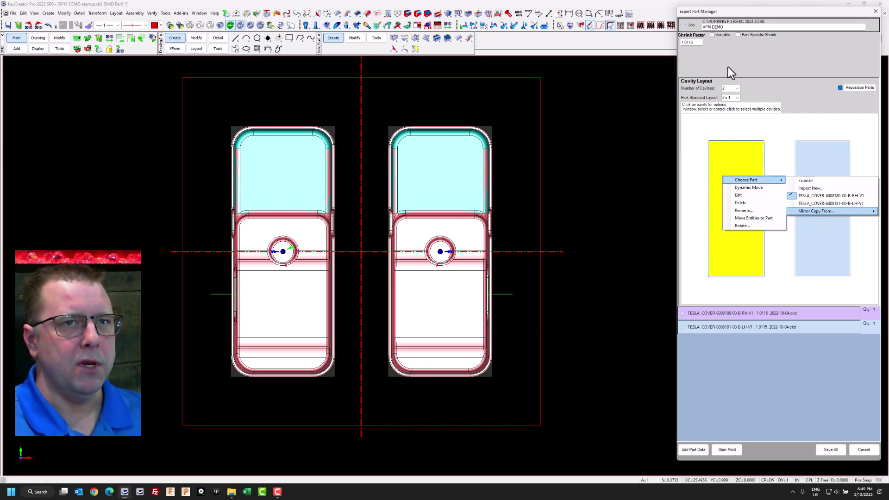
pyautogui.click(729, 52)
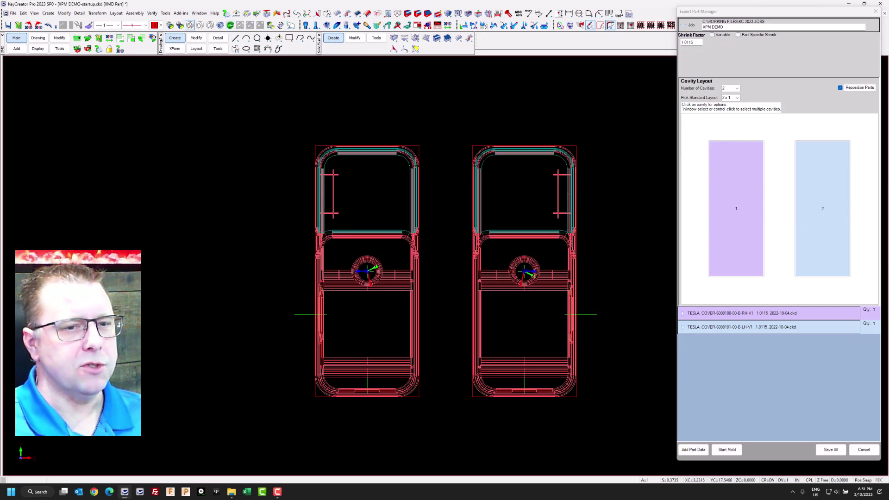
# - Start the mold and set its job number to 9637 in the mold parameters
pyautogui.click(724, 449)
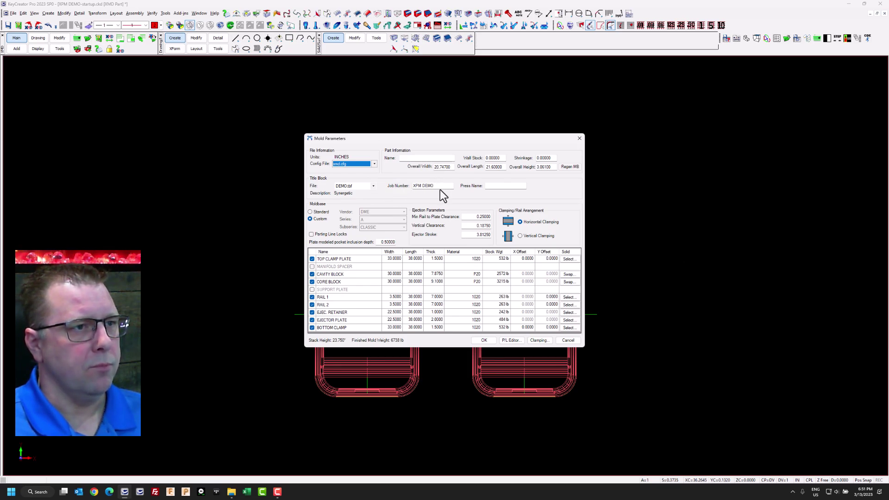
pyautogui.moveTo(439, 188); pyautogui.dragTo(381, 183)
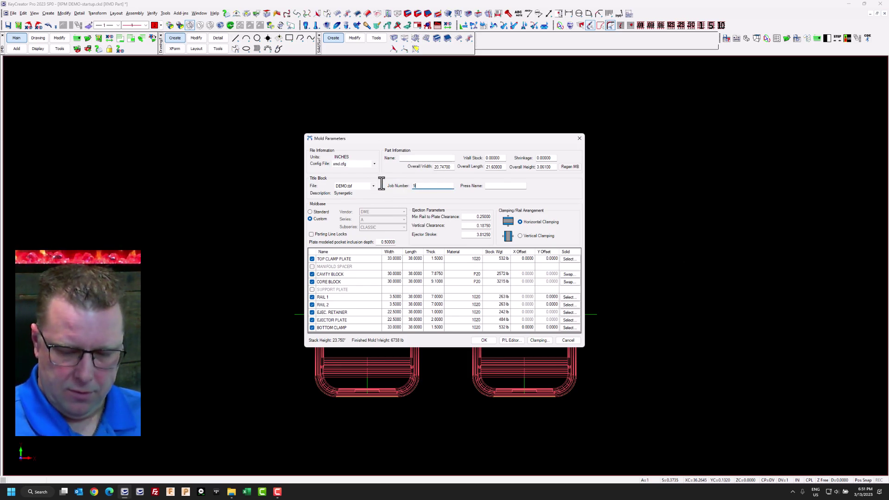
pyautogui.write('9637')
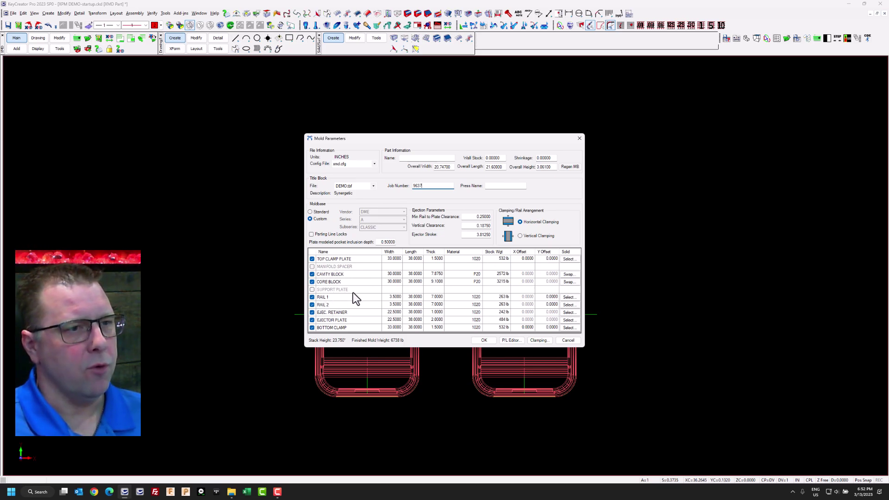
# - Set the material of both the cavity block and the core block to HHP20
pyautogui.click(479, 275)
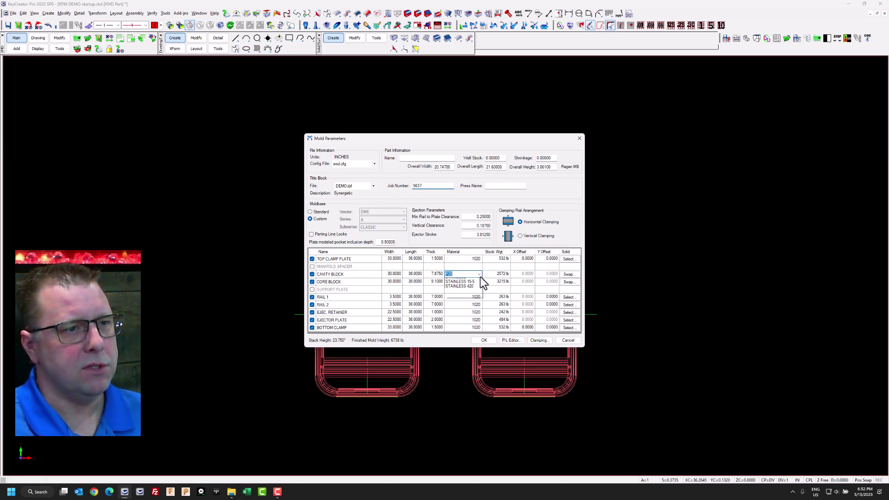
pyautogui.click(479, 274)
pyautogui.click(468, 330)
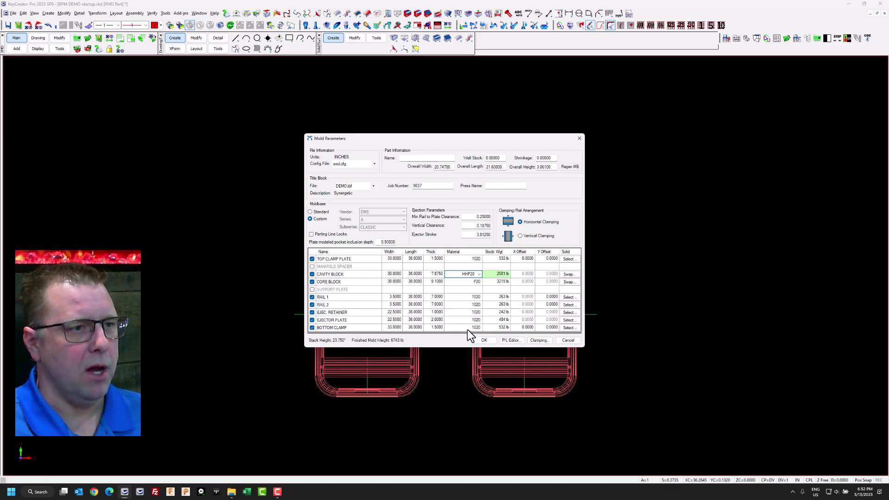
pyautogui.click(480, 280)
pyautogui.click(480, 280)
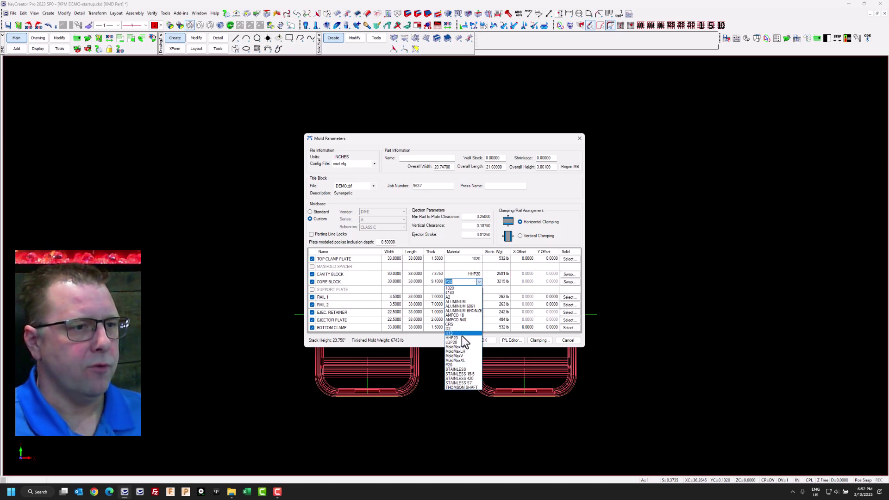
pyautogui.click(460, 337)
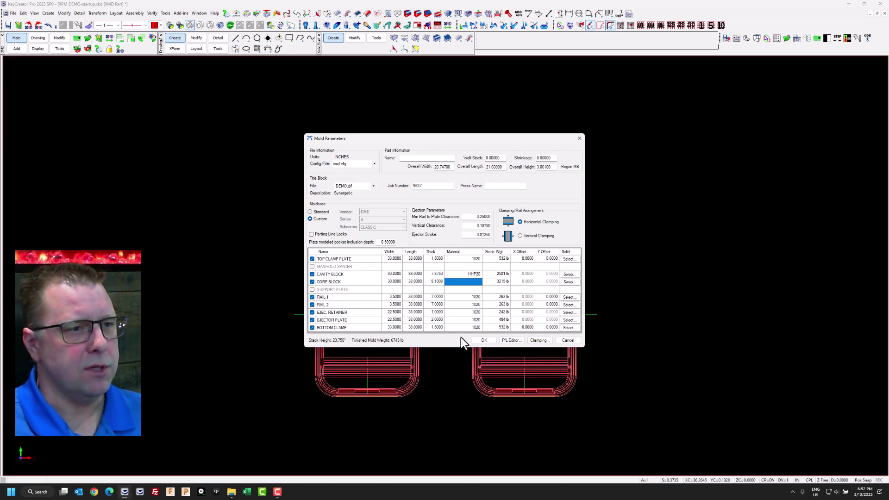
# - Accept the mold parameters to build the mold with its plates
pyautogui.click(488, 339)
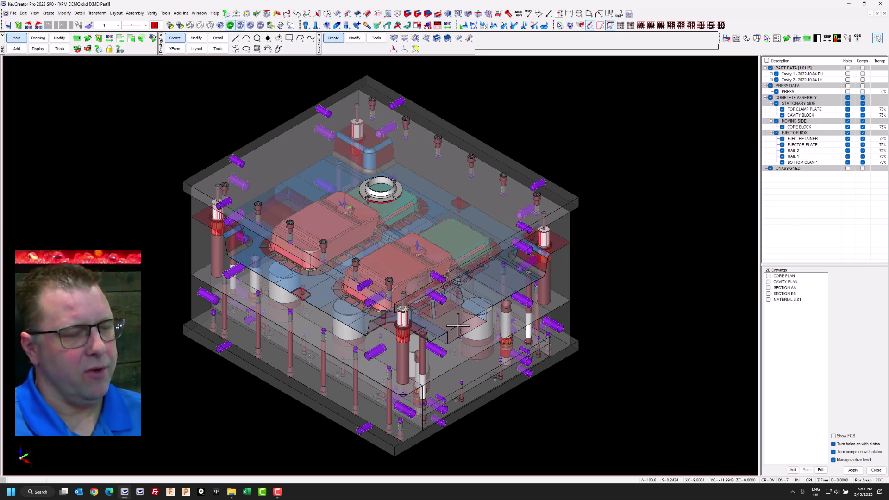
# - Examine the complete two-cavity mold assembly, including its plates, pins, support pillars and ejector box, from several angles
pyautogui.press('Up')
pyautogui.press('Up')
pyautogui.press('Up')
pyautogui.press('Up')
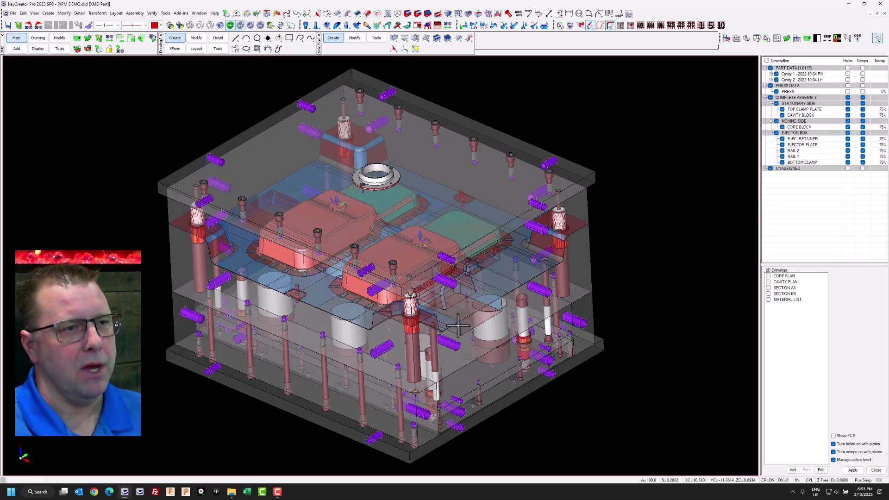
pyautogui.press('Down')
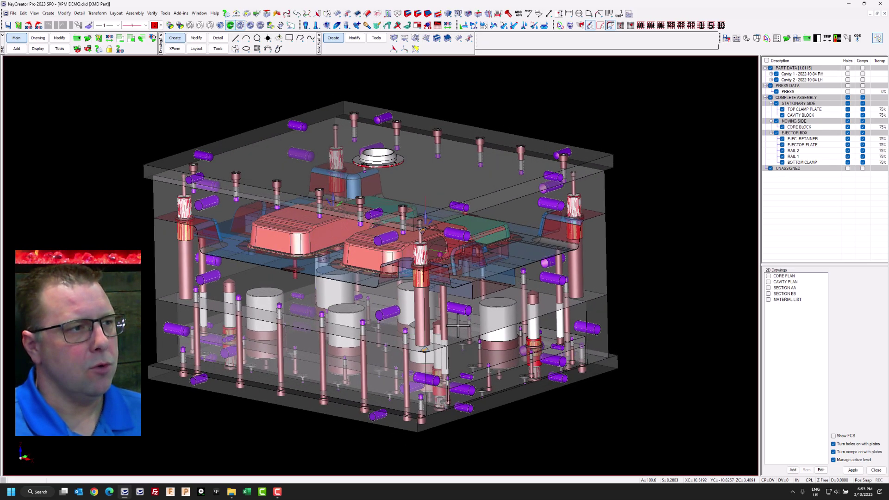
pyautogui.moveTo(437, 331); pyautogui.dragTo(459, 213, button='middle')
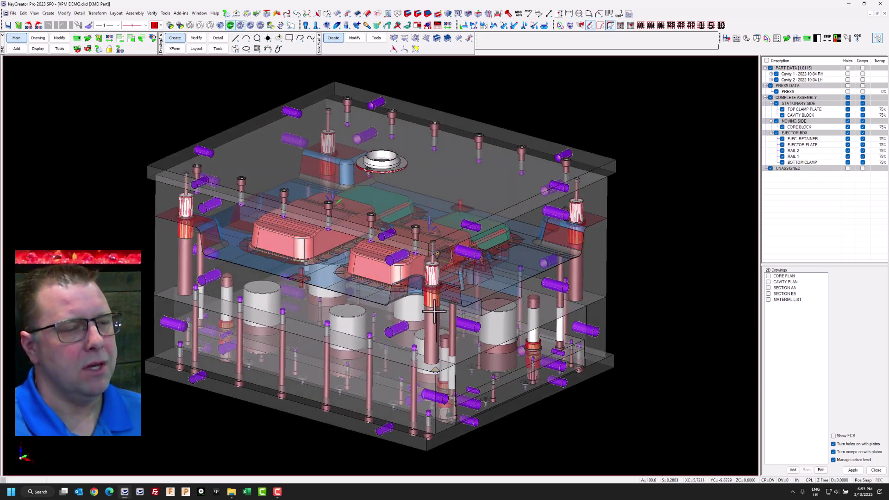
pyautogui.moveTo(434, 312); pyautogui.dragTo(432, 309, button='middle')
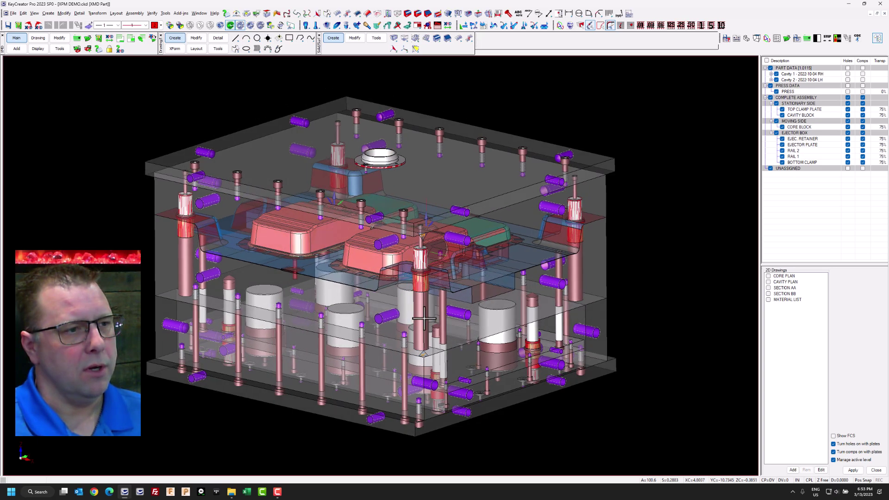
pyautogui.scroll(5, 489, 269)
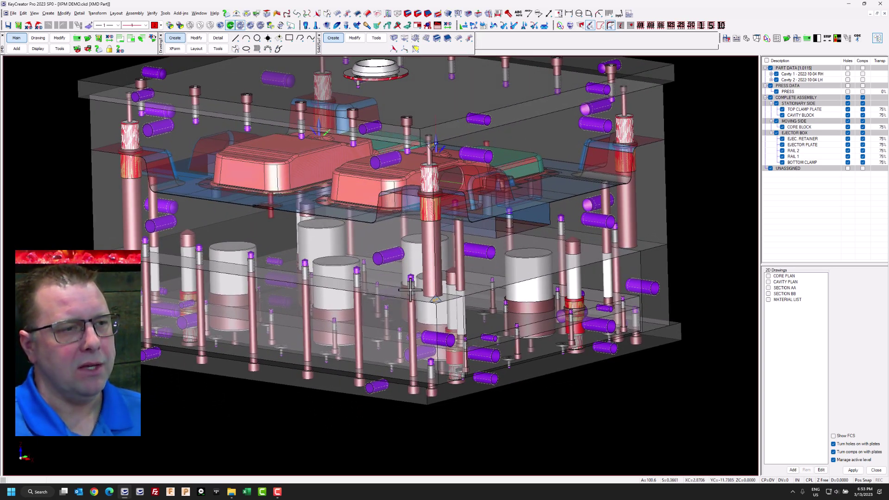
pyautogui.scroll(-2, 400, 301)
pyautogui.press('Down')
pyautogui.press('Down')
pyautogui.press('Down')
pyautogui.press('Down')
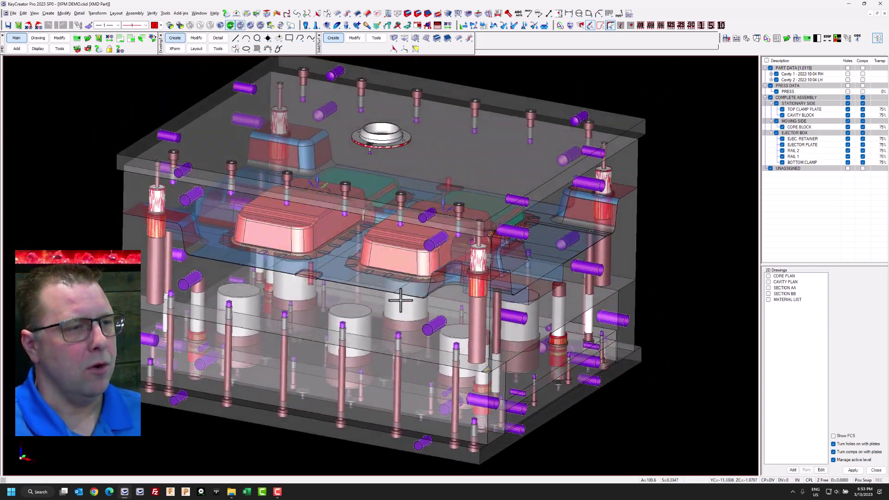
pyautogui.press('Down')
pyautogui.press('Down')
pyautogui.press('Up')
pyautogui.press('Up')
pyautogui.press('Up')
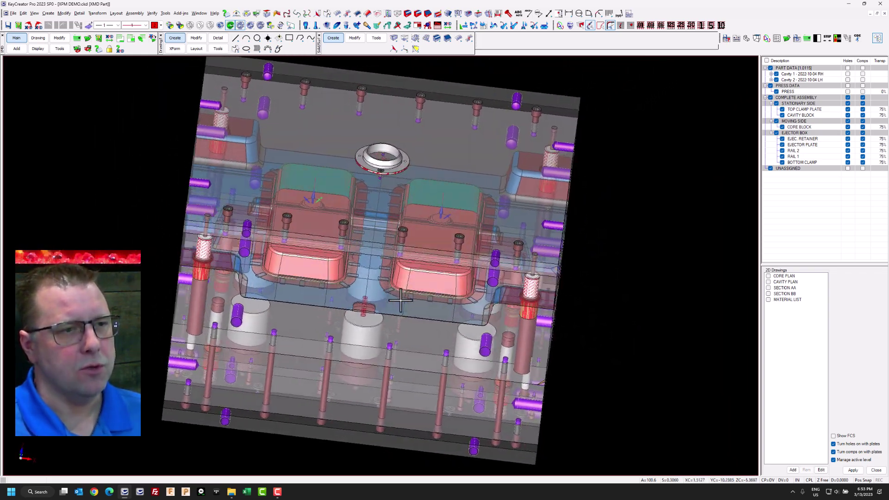
pyautogui.press('Left')
pyautogui.press('Left')
pyautogui.press('Left')
pyautogui.scroll(1, 401, 301)
pyautogui.press('Up')
pyautogui.press('Up')
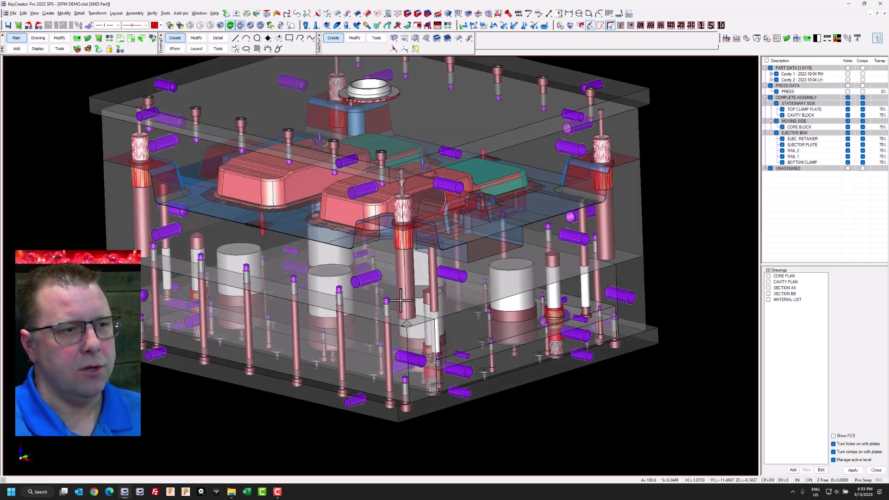
pyautogui.scroll(5, 400, 301)
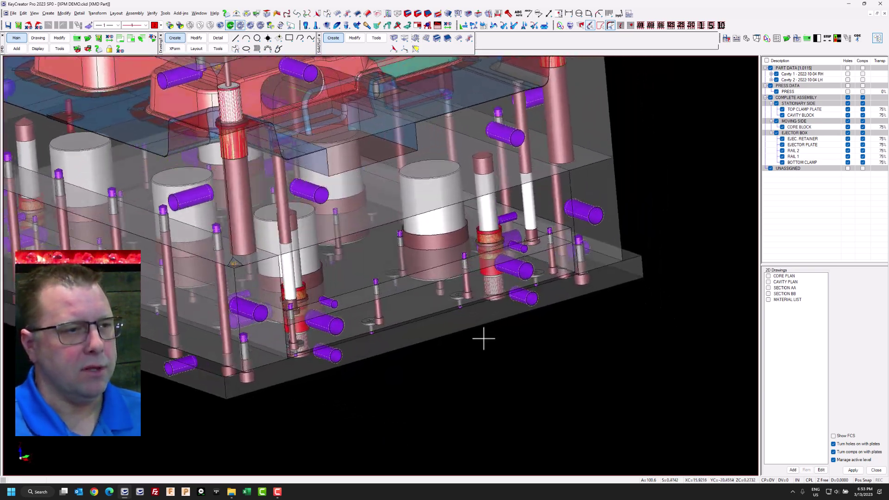
pyautogui.scroll(-5, 390, 349)
pyautogui.press('Right')
pyautogui.press('Right')
pyautogui.press('Right')
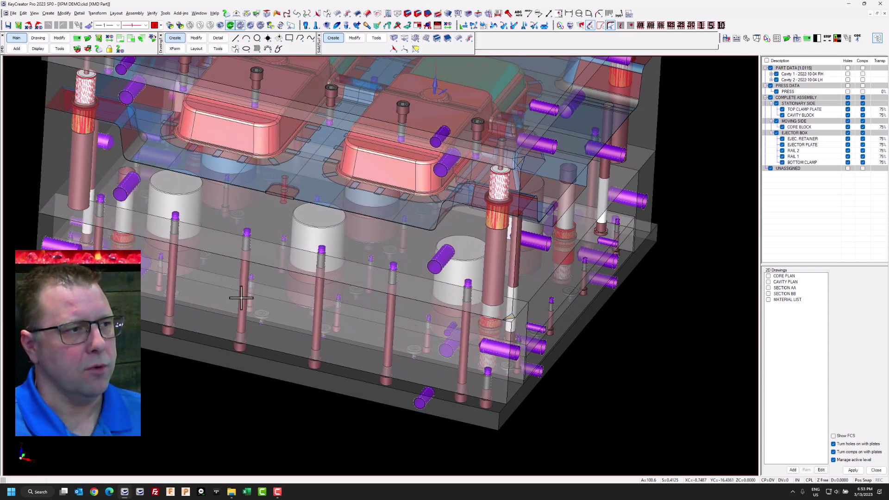
pyautogui.scroll(-3, 241, 298)
pyautogui.press('Down')
pyautogui.press('Down')
pyautogui.scroll(2, 325, 309)
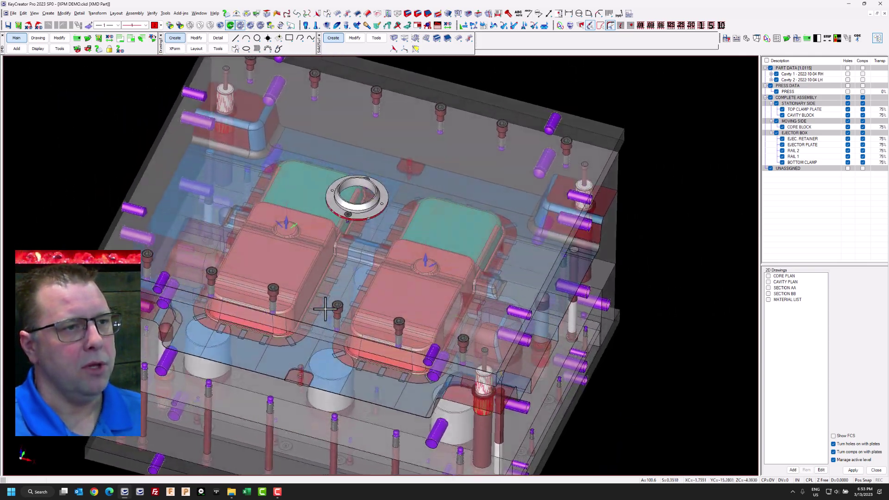
pyautogui.press('Up')
pyautogui.press('Up')
pyautogui.press('Up')
pyautogui.scroll(-1, 325, 309)
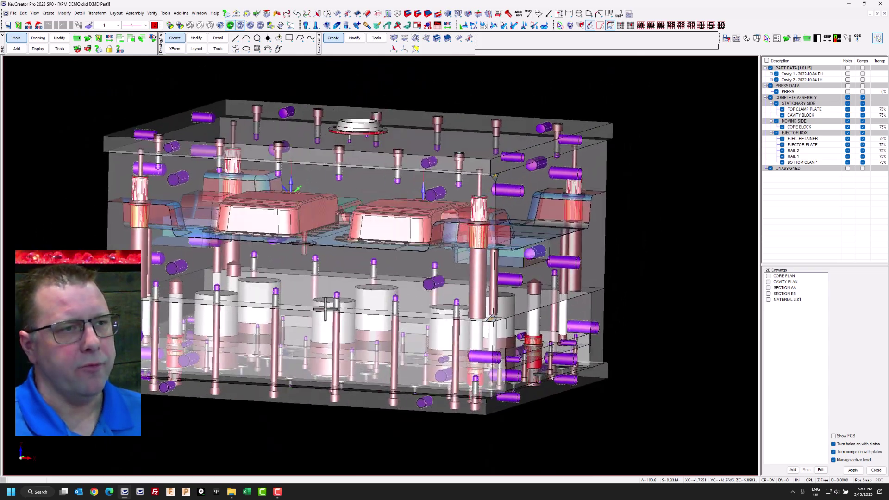
pyautogui.press('Down')
pyautogui.press('Down')
pyautogui.scroll(1, 325, 308)
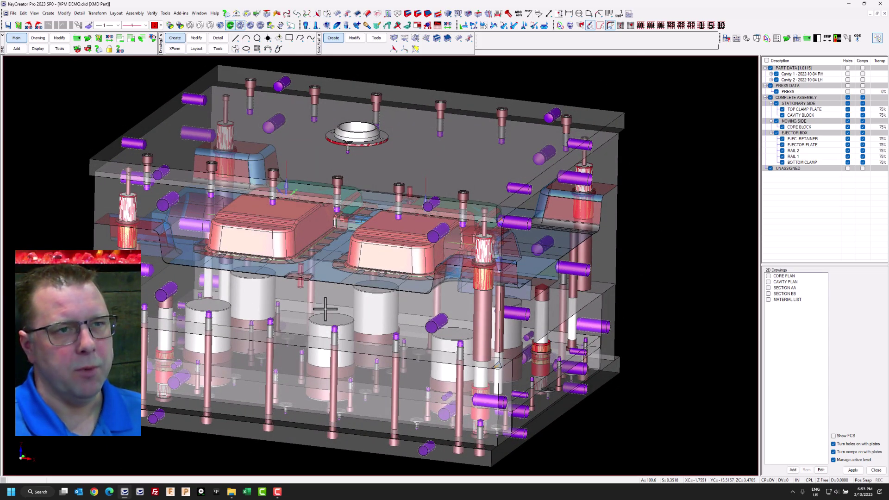
pyautogui.scroll(-1, 326, 308)
pyautogui.press('Up')
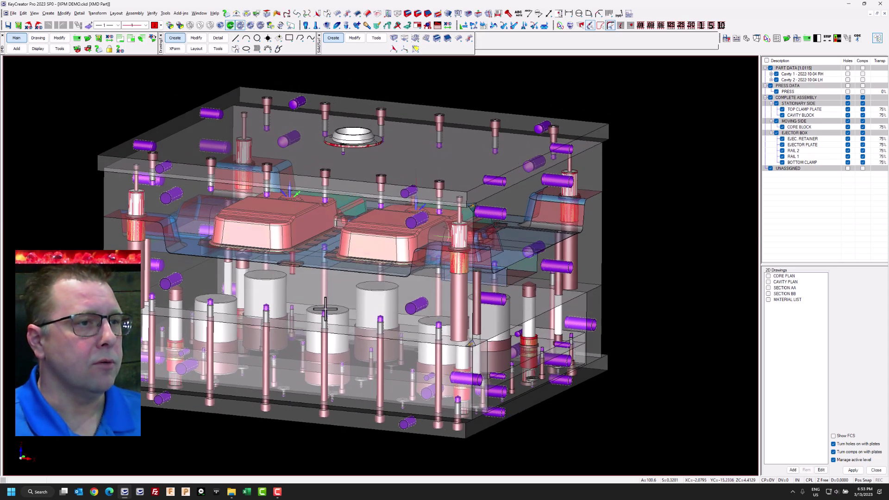
pyautogui.press('Down')
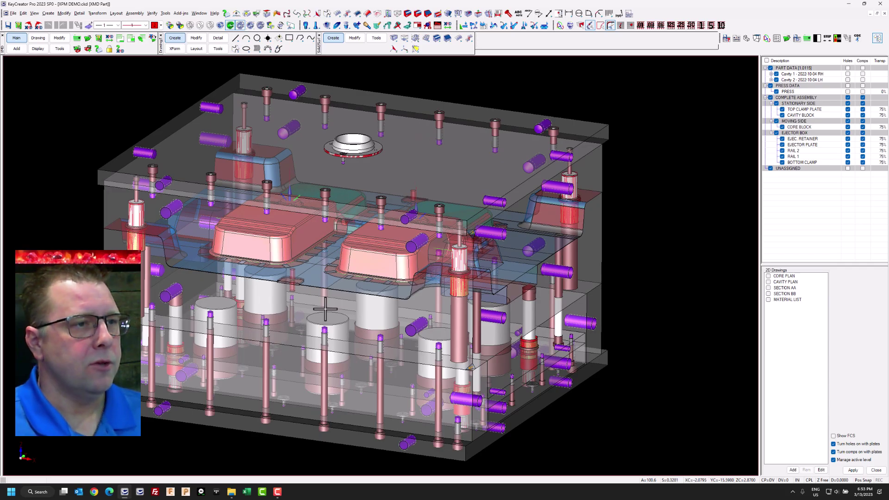
# - Inspect both cover parts and the surrounding parting surfaces inside the mold from the opposite end
pyautogui.press('Left')
pyautogui.scroll(2, 326, 309)
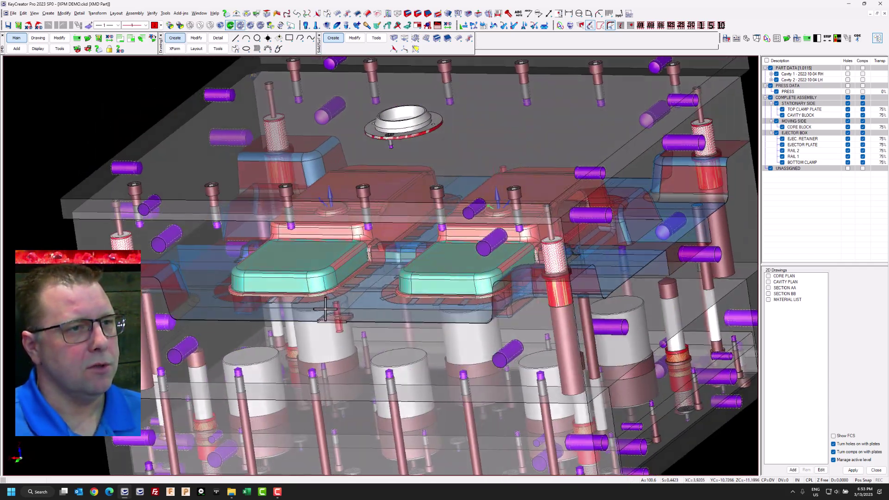
pyautogui.press('Down')
pyautogui.scroll(1, 326, 308)
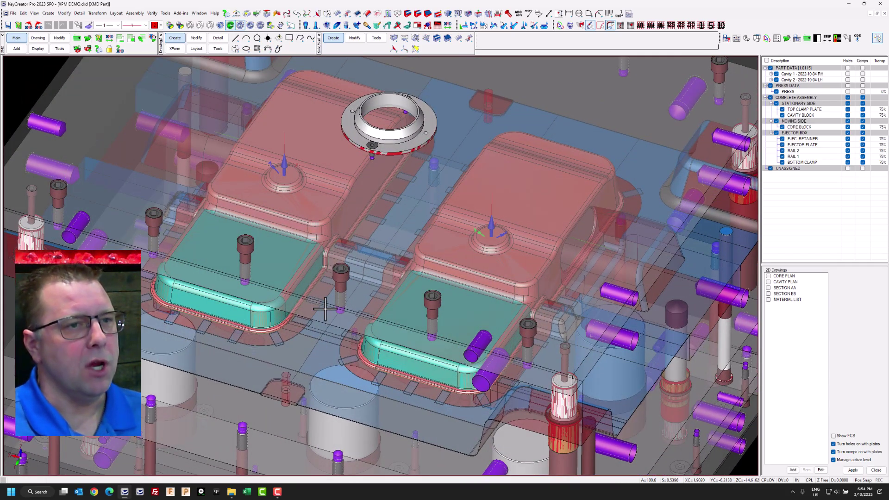
pyautogui.press('Up')
pyautogui.scroll(-2, 326, 308)
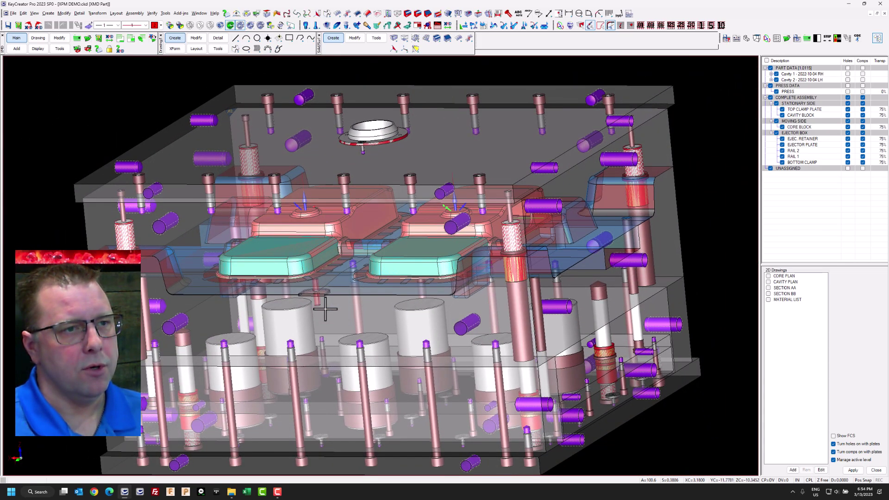
pyautogui.press('Up')
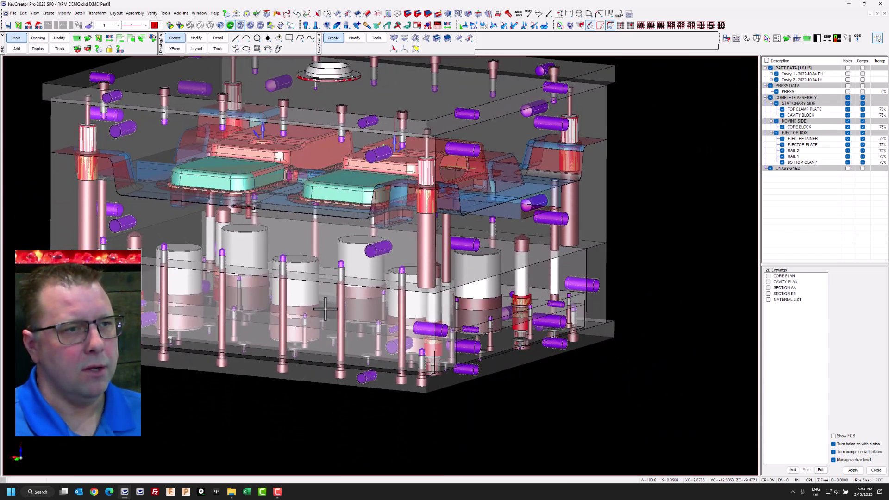
pyautogui.press('Right')
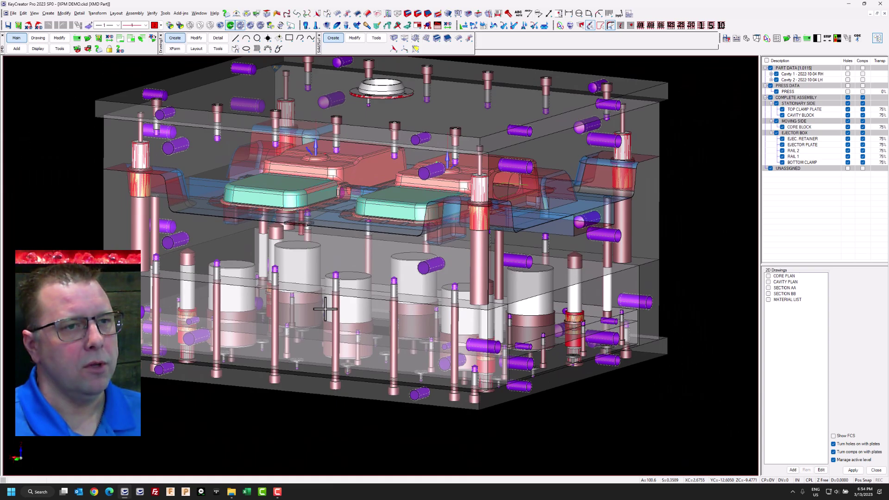
pyautogui.press('Left')
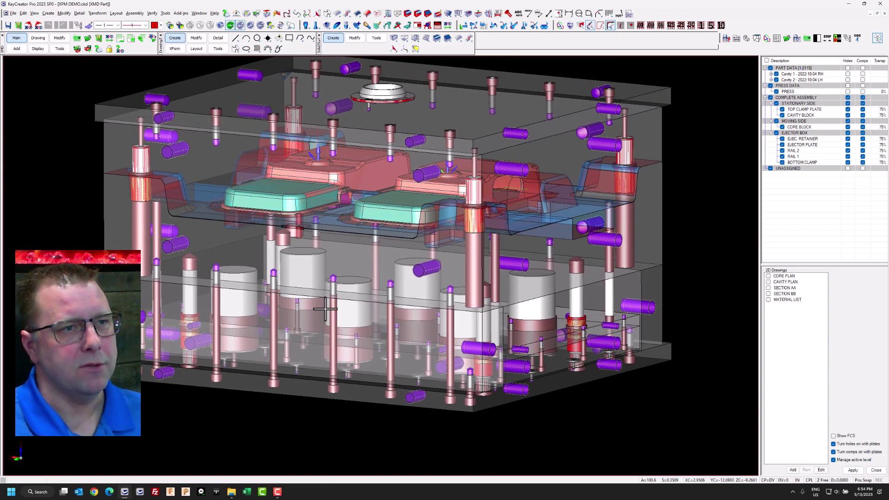
pyautogui.press('Left')
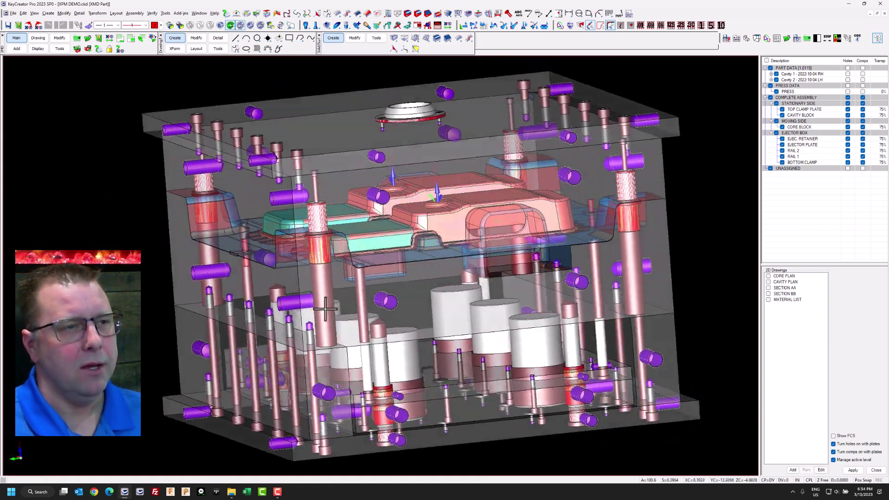
pyautogui.press('Right')
pyautogui.press('Right')
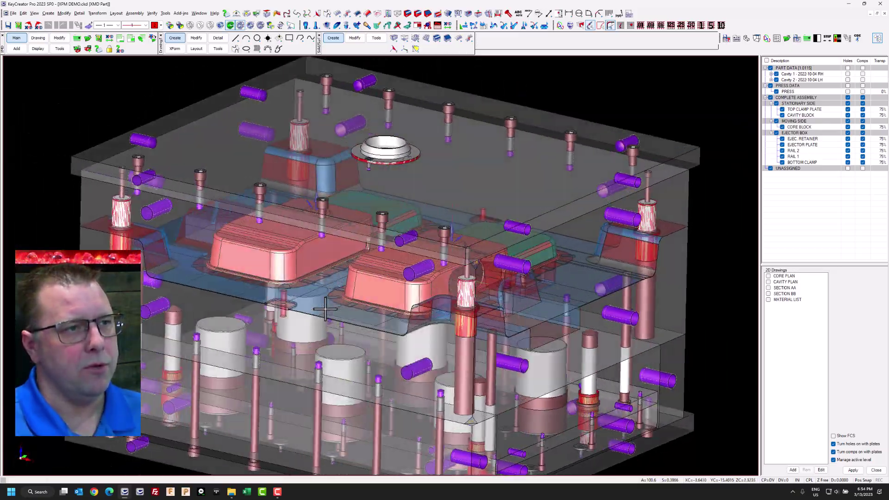
pyautogui.press('Left')
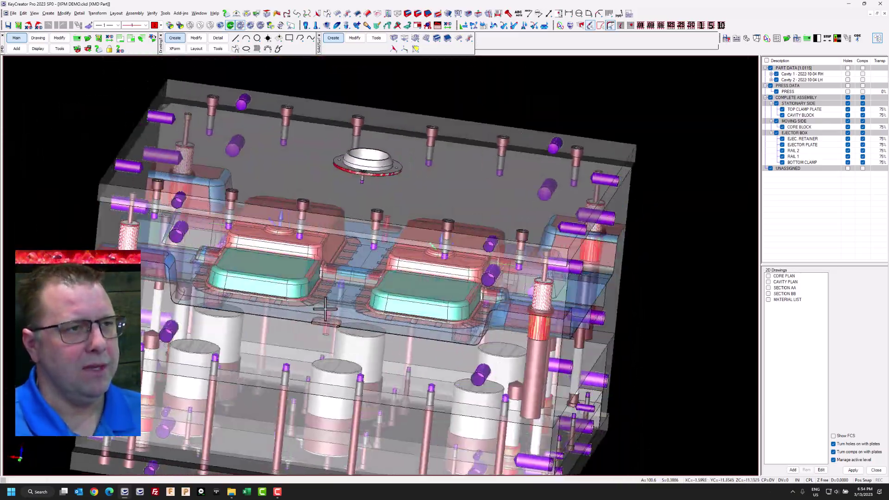
pyautogui.press('Down')
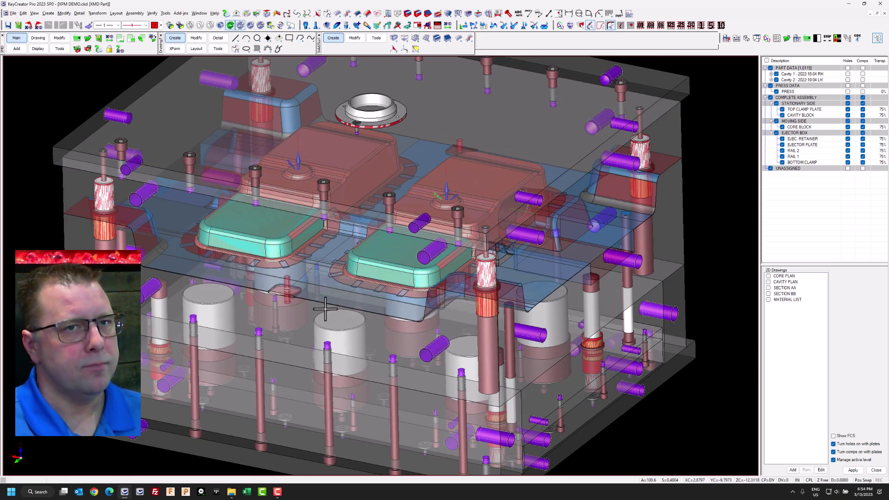
# - Start a part data swap for cavities 1 and 2, replacing the RH part with TESLA_COVER-6008180-00-B-RH-V2 .stp
pyautogui.click(791, 86)
pyautogui.doubleClick(789, 81)
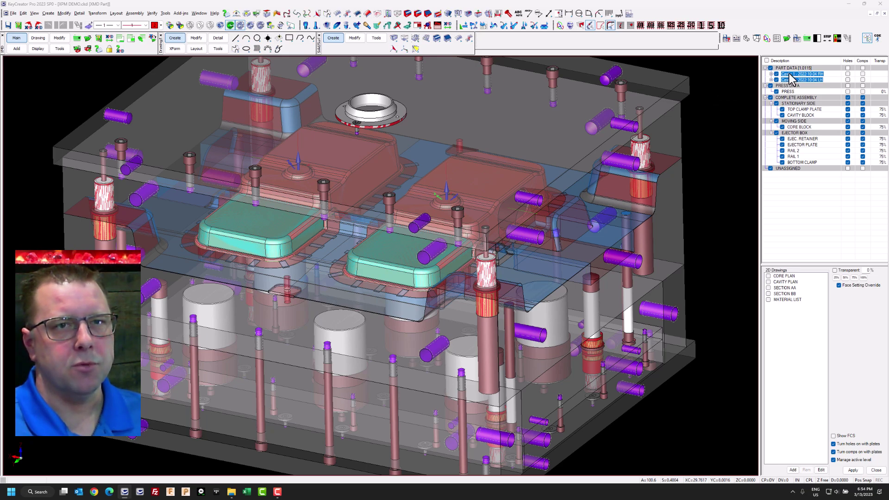
pyautogui.rightClick(789, 74)
pyautogui.click(800, 92)
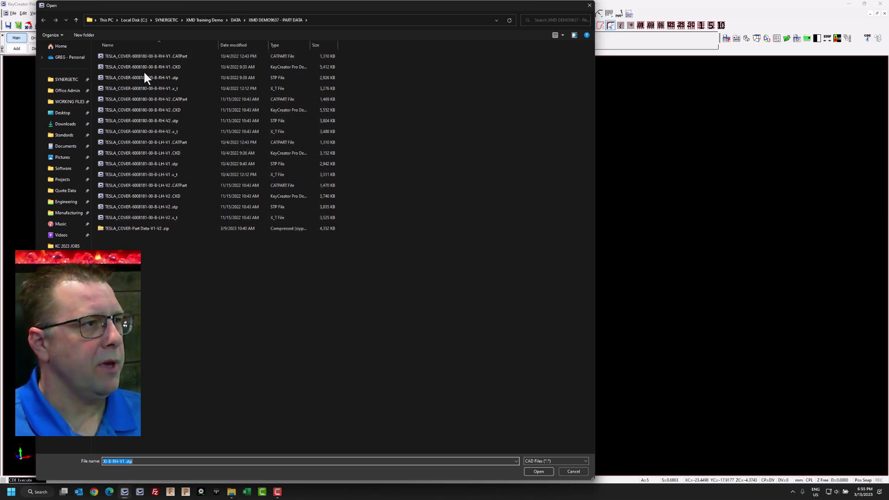
pyautogui.click(148, 120)
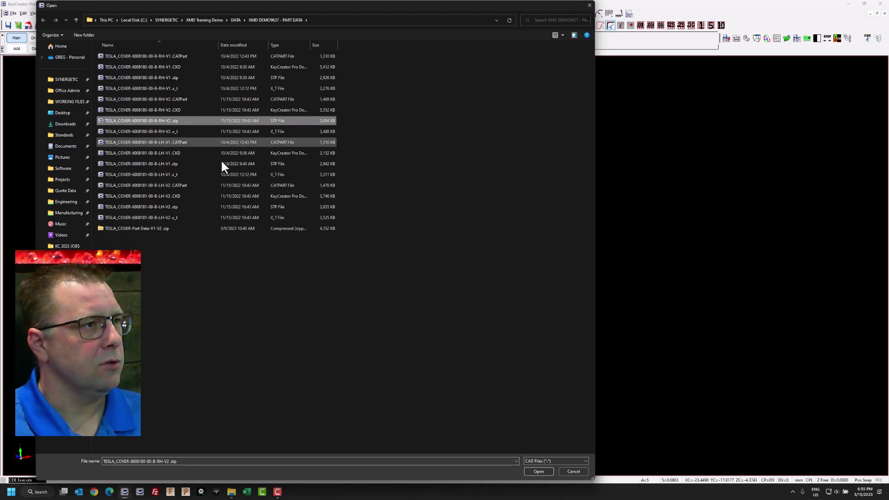
pyautogui.click(539, 472)
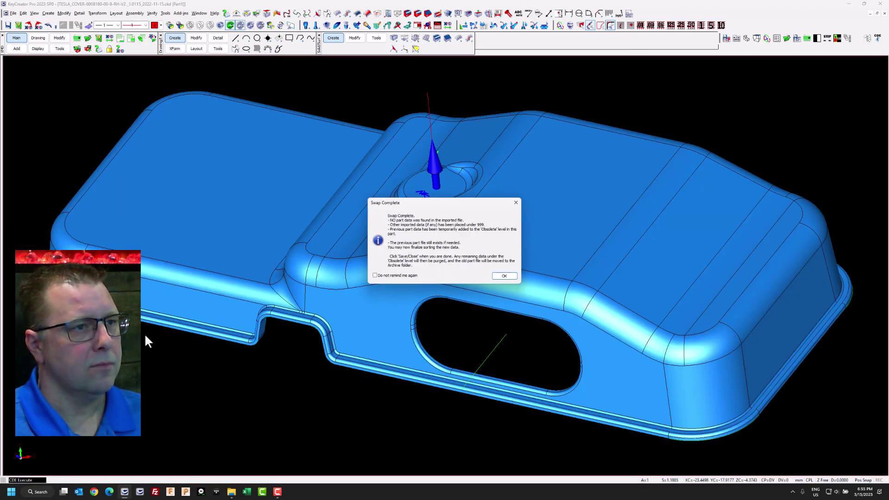
pyautogui.click(507, 276)
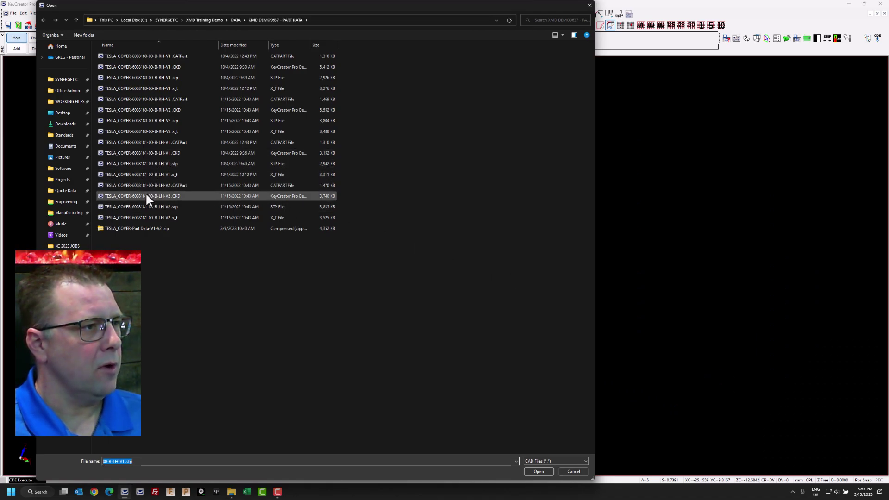
# - Swap the LH part for TESLA_COVER-6008181-00-B-LH-V2 .stp and begin defining it in Expert Part Manager
pyautogui.click(147, 206)
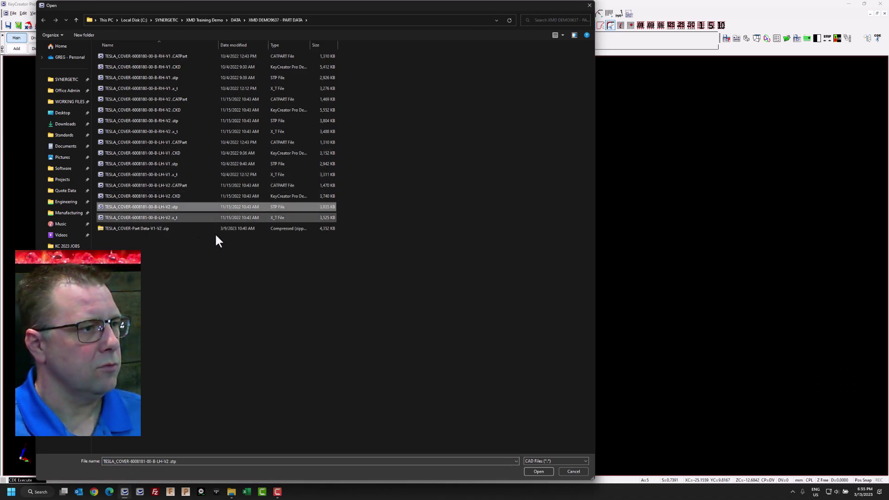
pyautogui.click(537, 471)
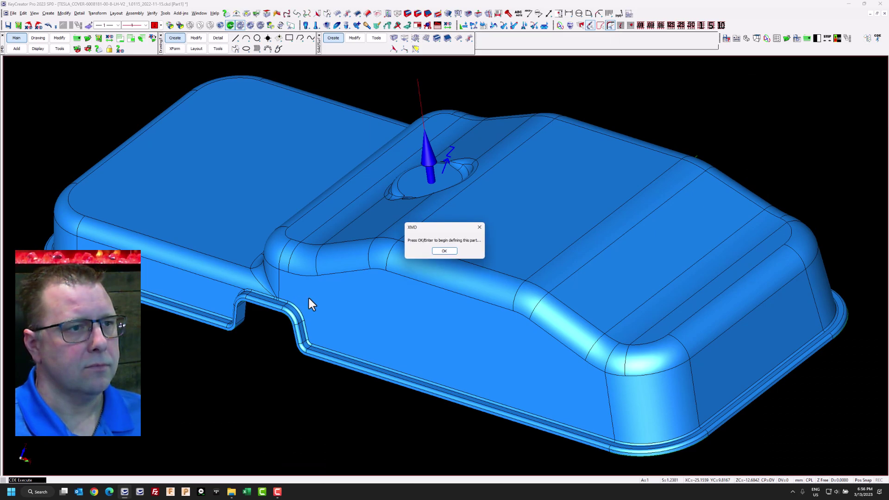
pyautogui.click(444, 253)
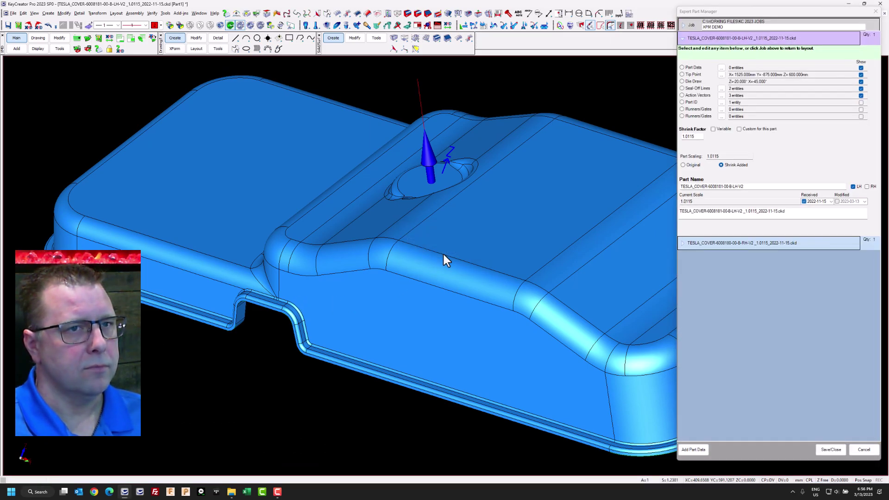
# - Show the LH V2 part's level tree and expand its Unsorted Geometry and Obsolete levels with the model in wireframe
pyautogui.scroll(-2, 245, 278)
pyautogui.hotkey('ctrl', 'l')
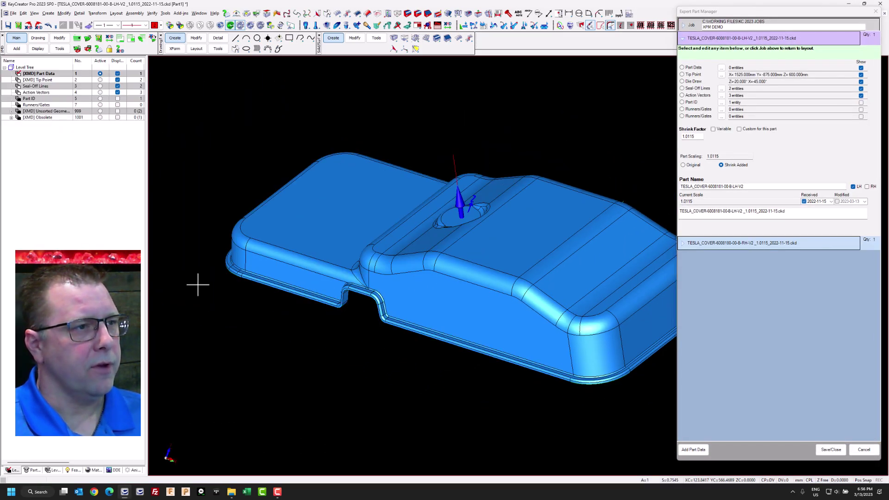
pyautogui.scroll(-1, 218, 260)
pyautogui.scroll(1, 411, 279)
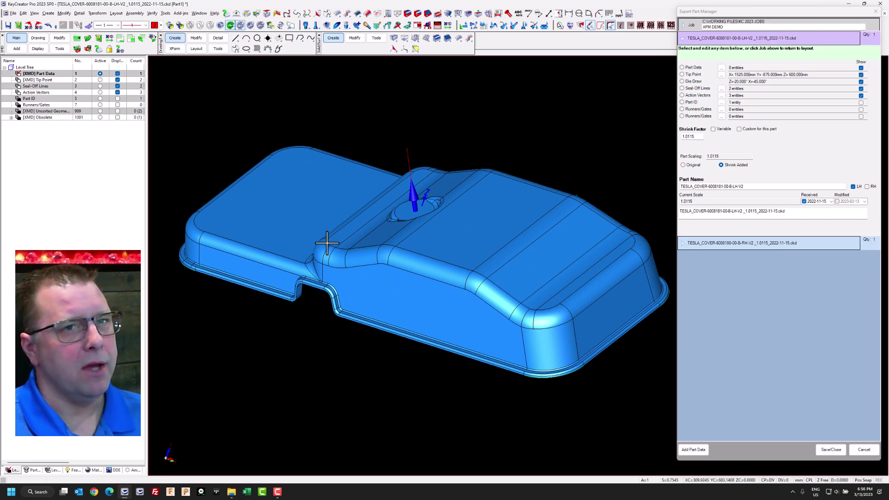
pyautogui.moveTo(354, 241); pyautogui.dragTo(359, 239, button='middle')
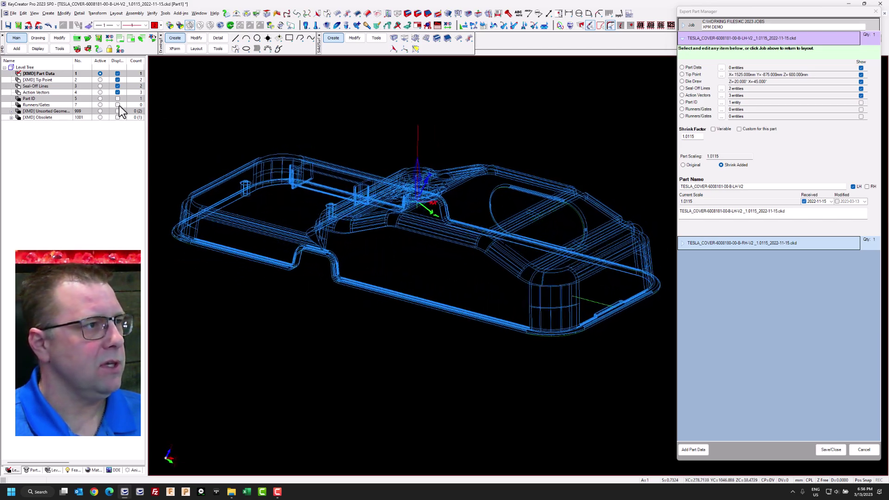
pyautogui.click(11, 117)
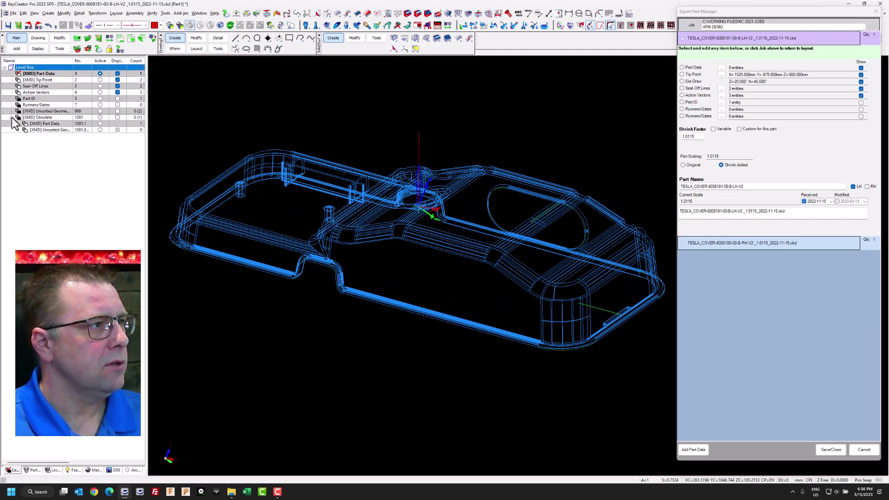
pyautogui.click(11, 111)
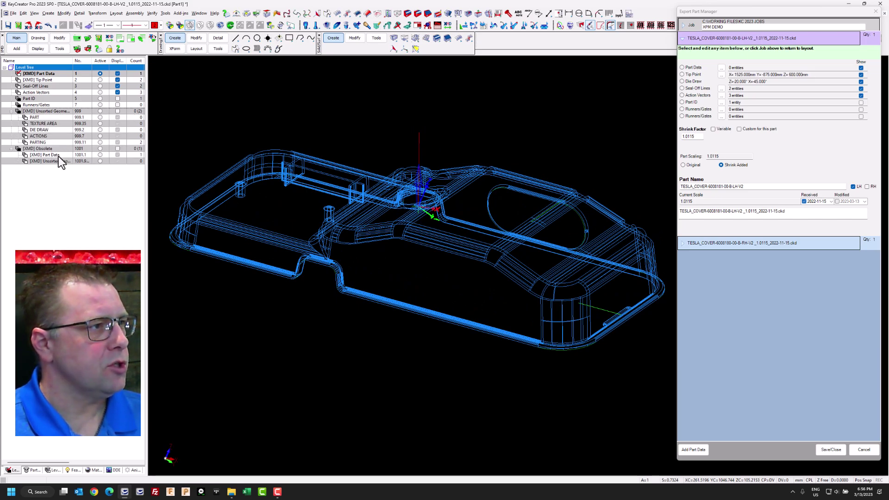
# - Overlay the Obsolete part data on the new LH part, compare both versions from several angles, and hide it again
pyautogui.click(118, 148)
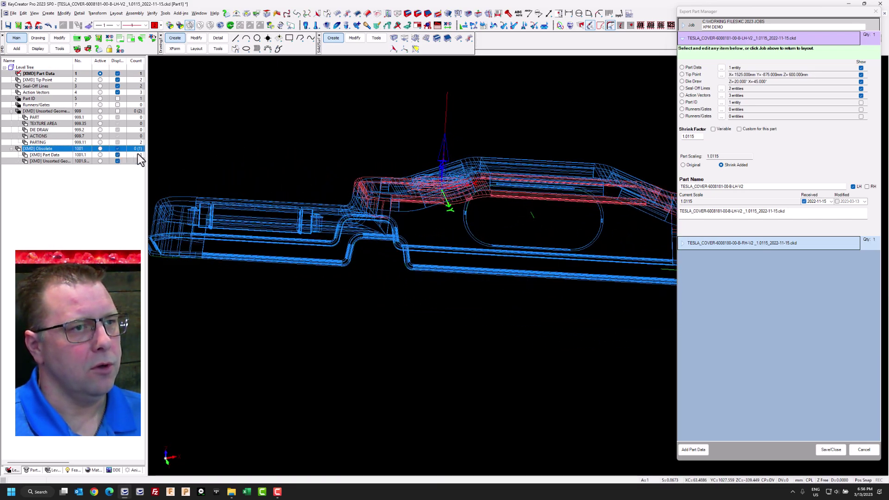
pyautogui.moveTo(327, 163); pyautogui.dragTo(430, 280, button='middle')
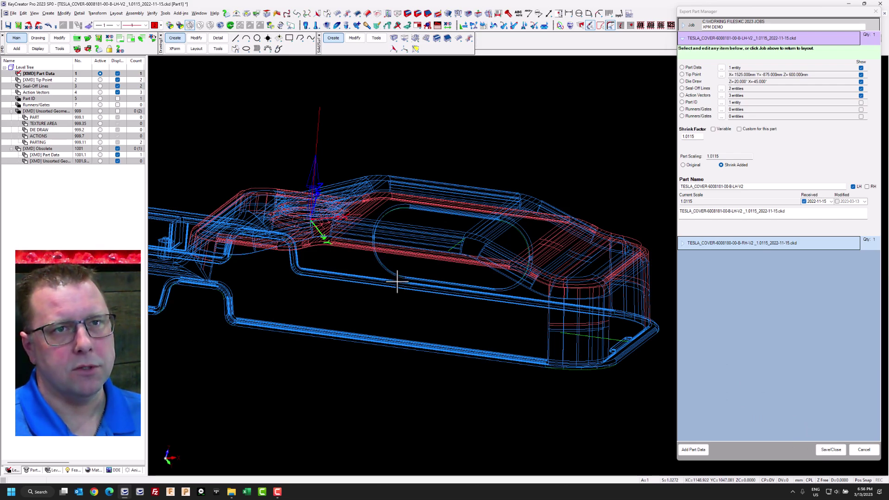
pyautogui.hotkey('ctrl', 'w')
pyautogui.moveTo(288, 207)
pyautogui.mouseDown(button='middle')
pyautogui.moveTo(346, 205)
pyautogui.moveTo(398, 265)
pyautogui.moveTo(423, 278)
pyautogui.moveTo(446, 173)
pyautogui.moveTo(416, 205)
pyautogui.moveTo(414, 232)
pyautogui.mouseUp(button='middle')
pyautogui.hotkey('ctrl', 'w')
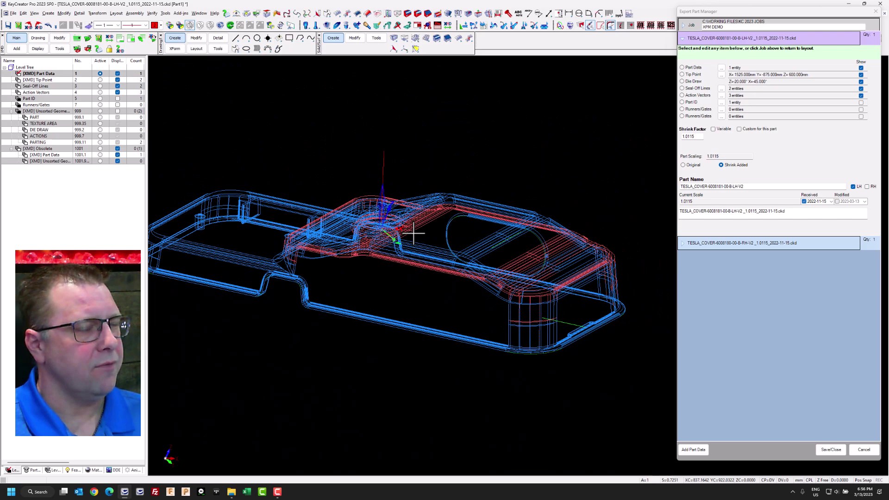
pyautogui.click(118, 149)
pyautogui.moveTo(297, 175); pyautogui.dragTo(290, 175, button='middle')
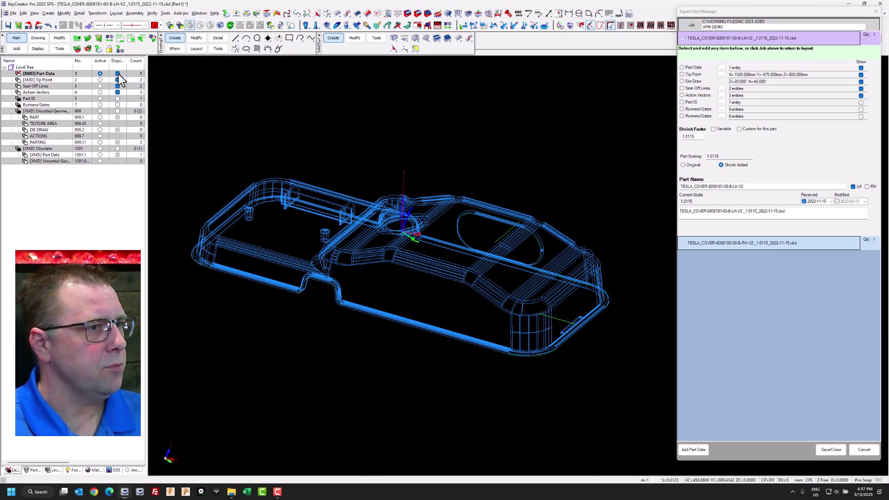
# - Isolate the Seal-Off Lines level by hiding Part Data, Tip Point and Action Vectors, checking it against the Unsorted Geometry
pyautogui.click(118, 73)
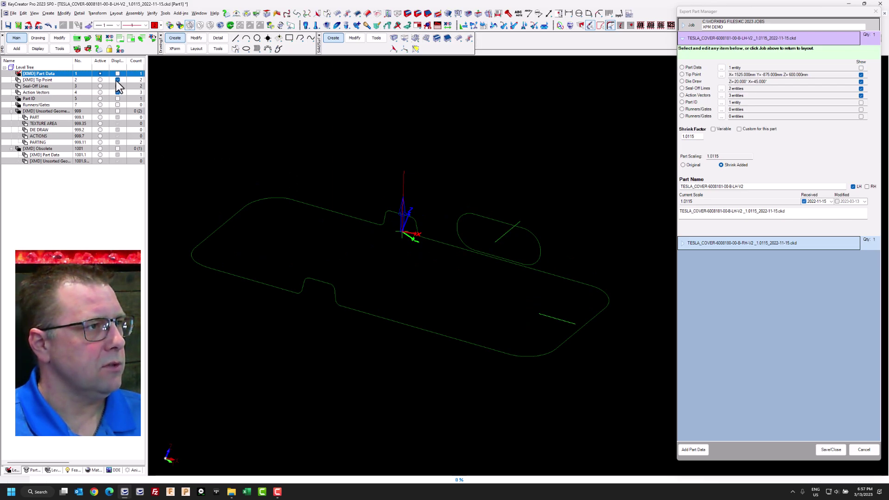
pyautogui.click(116, 80)
pyautogui.click(118, 87)
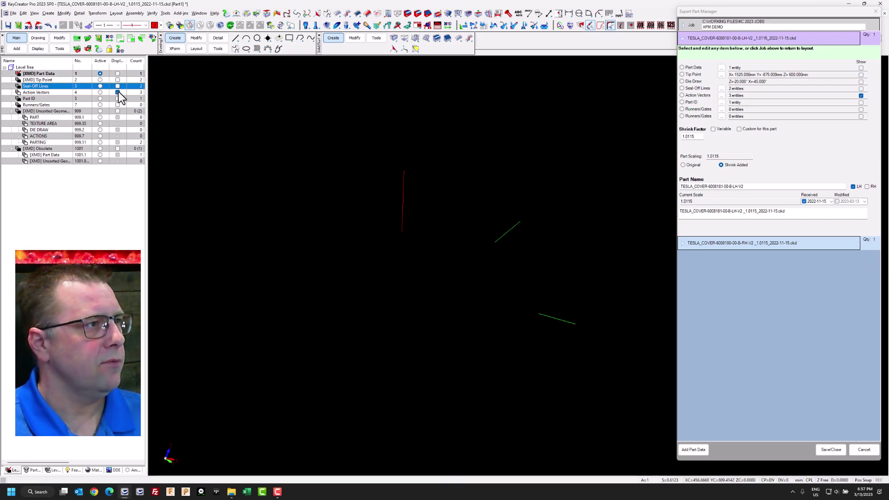
pyautogui.click(118, 93)
pyautogui.click(118, 111)
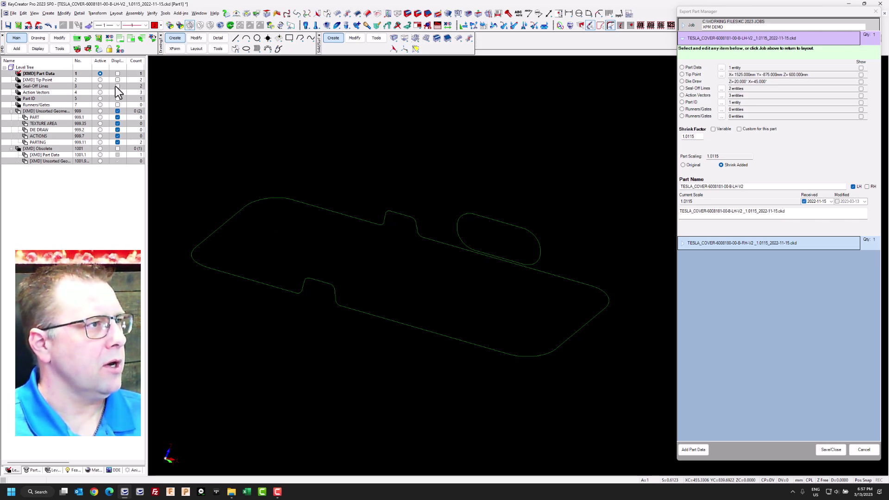
pyautogui.click(118, 87)
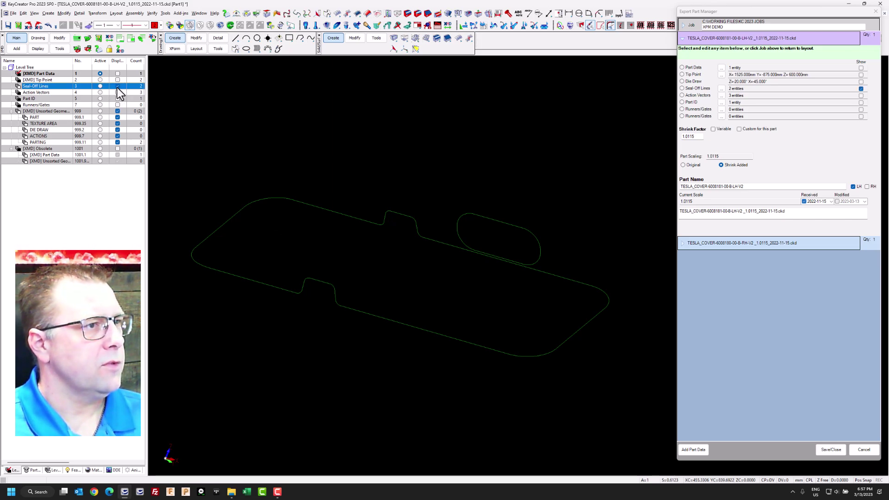
pyautogui.click(118, 111)
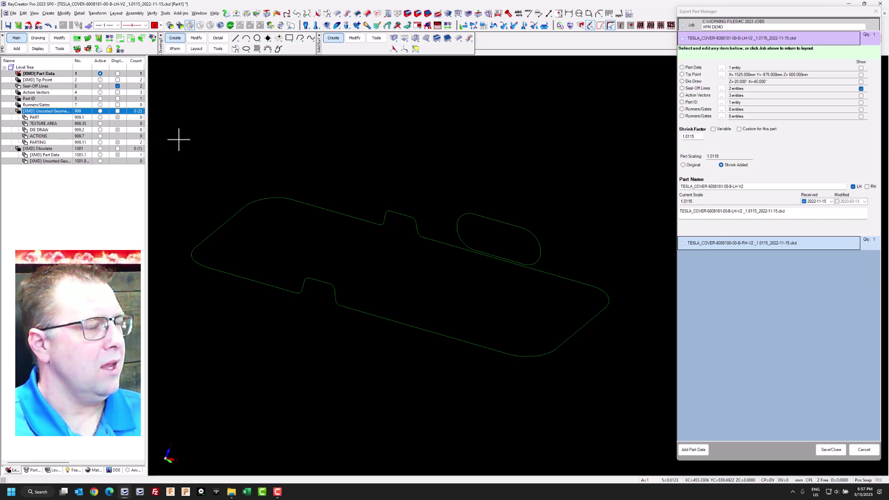
# - Change the attributes of both green seal-off line entities to a heavier line width
pyautogui.hotkey('ctrl', 'e')
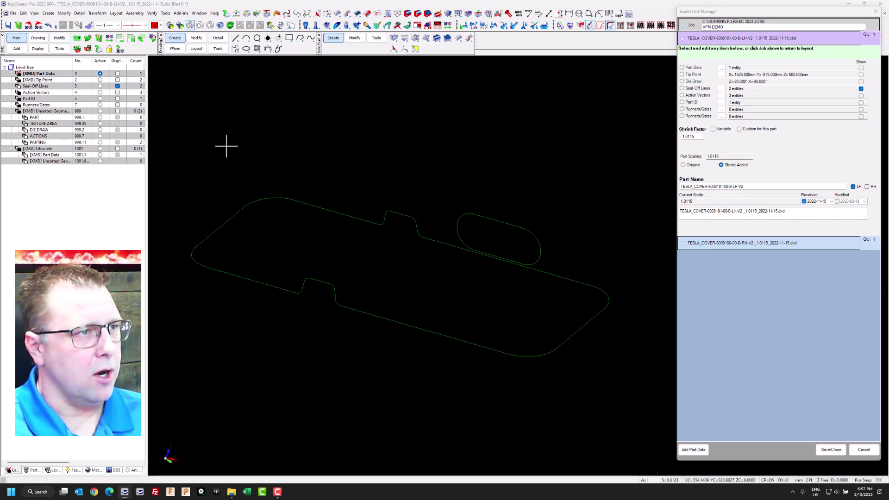
pyautogui.click(356, 141)
pyautogui.press('Return')
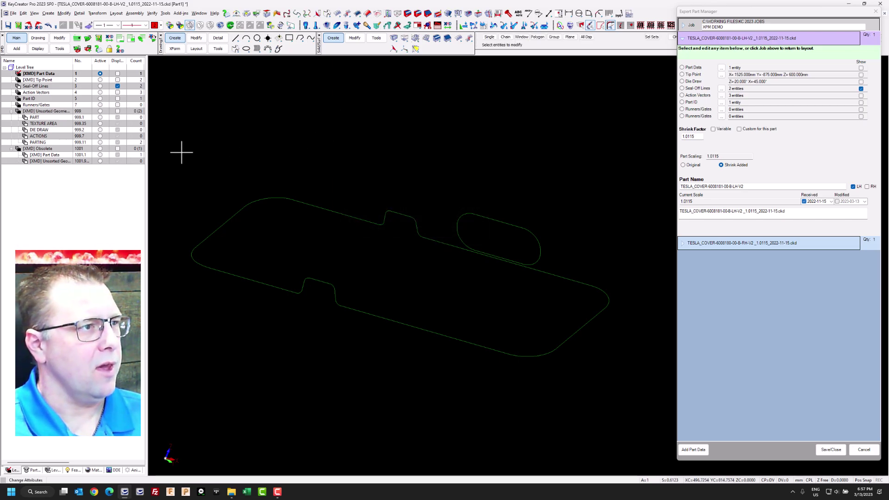
pyautogui.moveTo(180, 149); pyautogui.dragTo(640, 380)
pyautogui.press('Return')
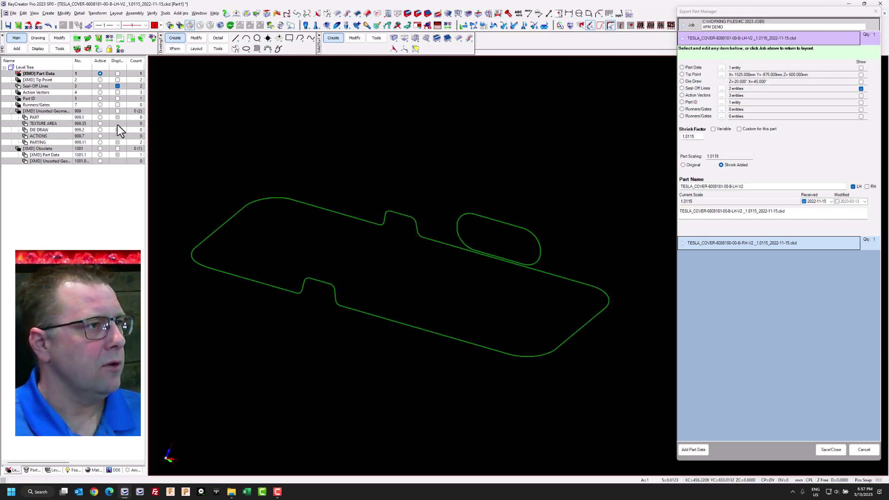
# - Isolate the Unsorted Geometry level and recolor its two parting line entities red
pyautogui.click(118, 85)
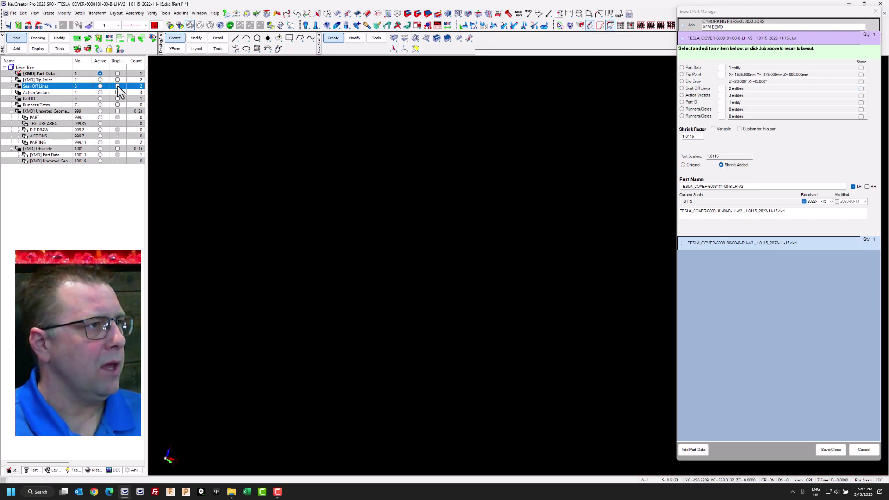
pyautogui.click(118, 111)
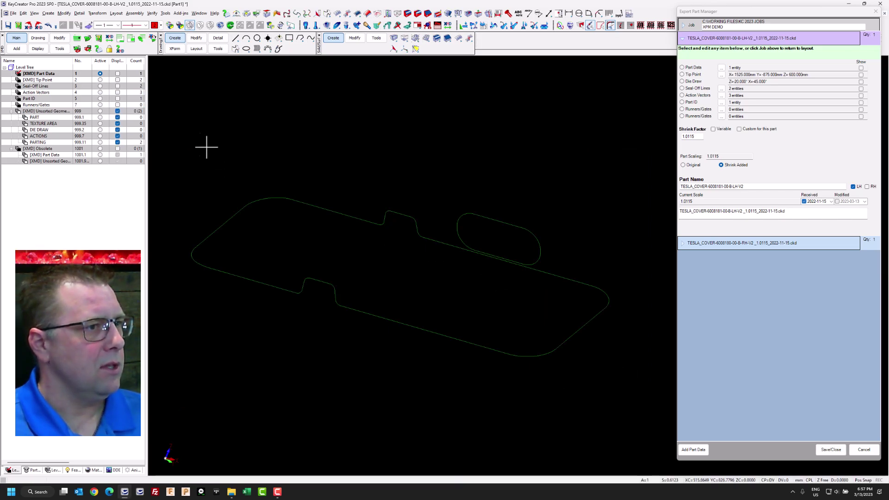
pyautogui.hotkey('alt', 'x')
pyautogui.click(390, 137)
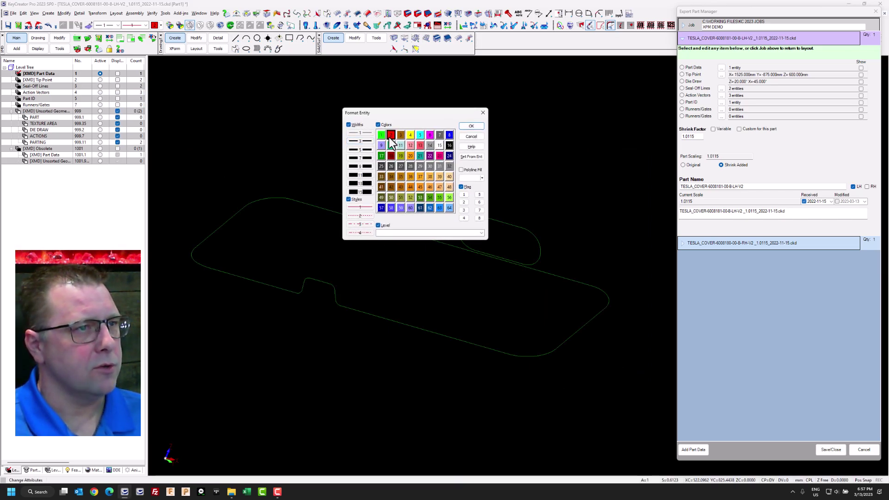
pyautogui.press('Return')
pyautogui.moveTo(169, 144); pyautogui.dragTo(636, 388)
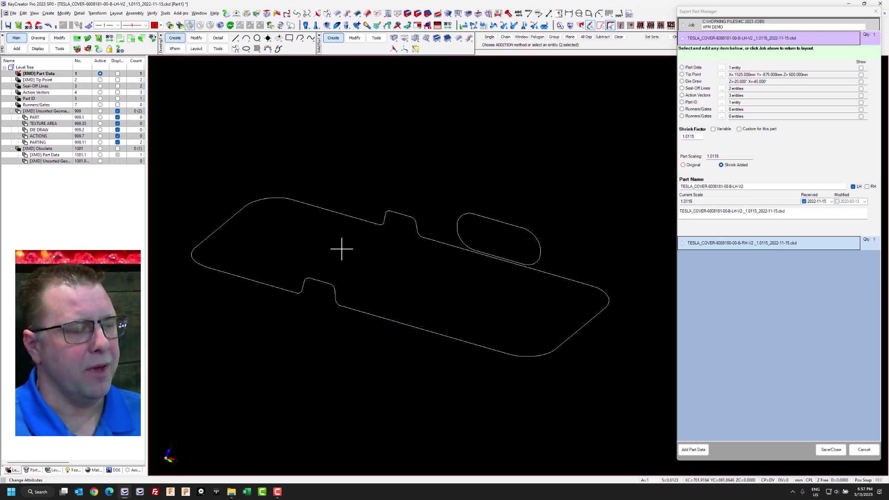
pyautogui.press('Return')
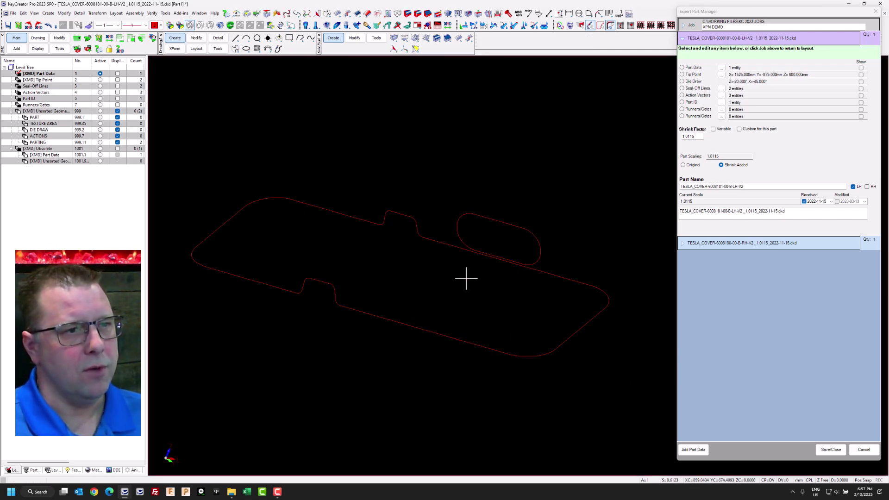
# - Compare the seal-off lines with the red unsorted lines, then hide Unsorted Geometry and display Part ID, Action Vectors, Tip Point and Part Data
pyautogui.click(118, 92)
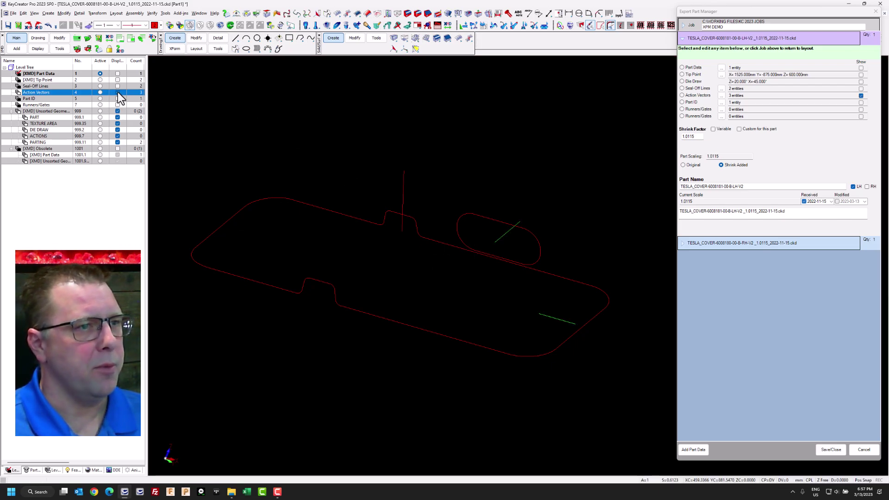
pyautogui.click(118, 92)
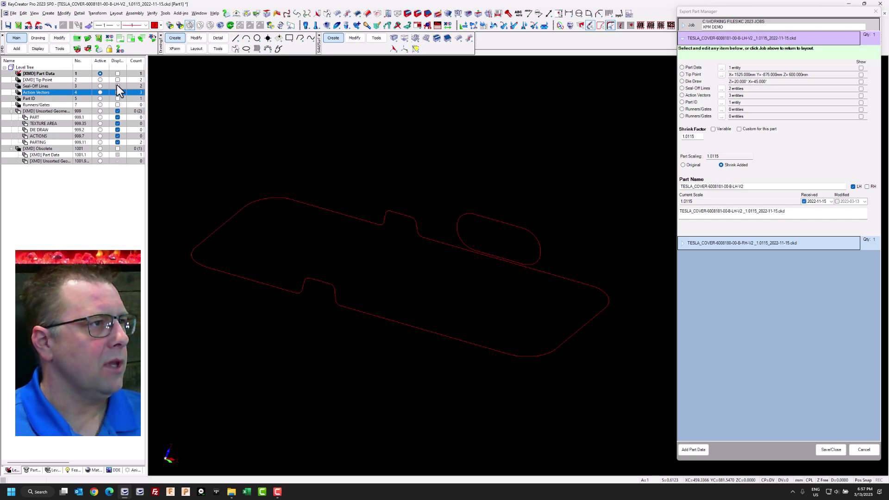
pyautogui.click(117, 86)
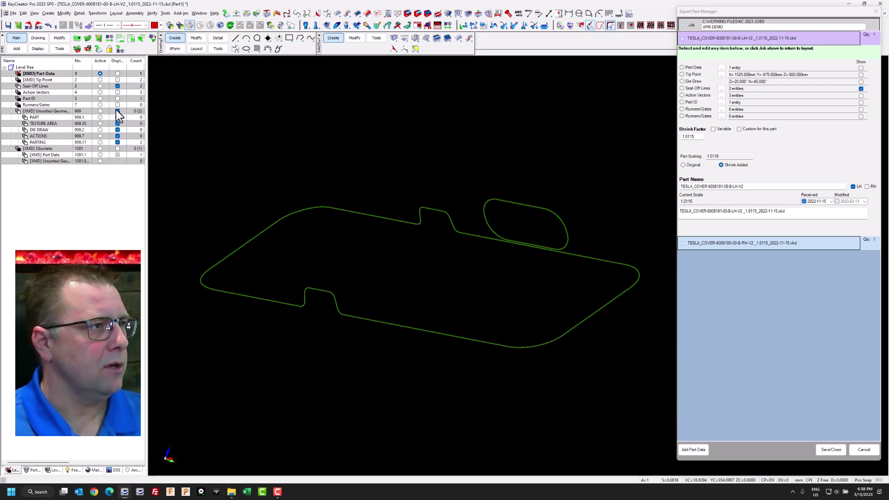
pyautogui.click(117, 111)
pyautogui.click(117, 98)
pyautogui.click(117, 92)
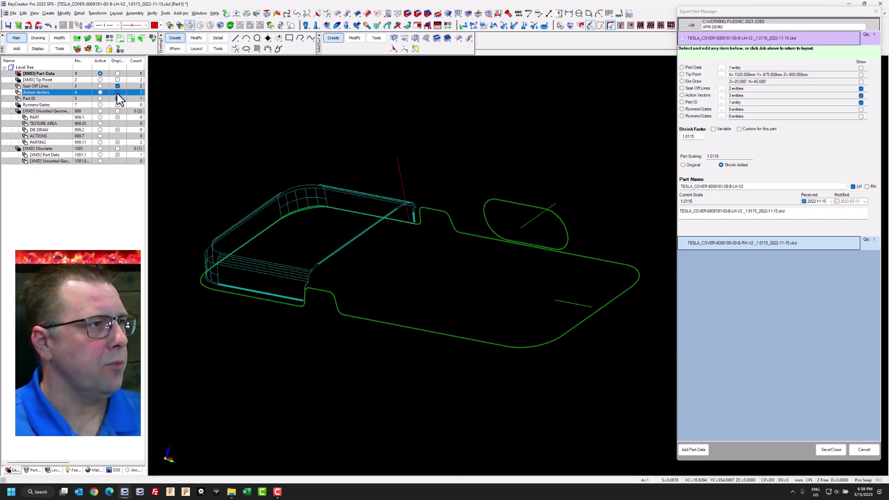
pyautogui.click(117, 80)
pyautogui.click(118, 73)
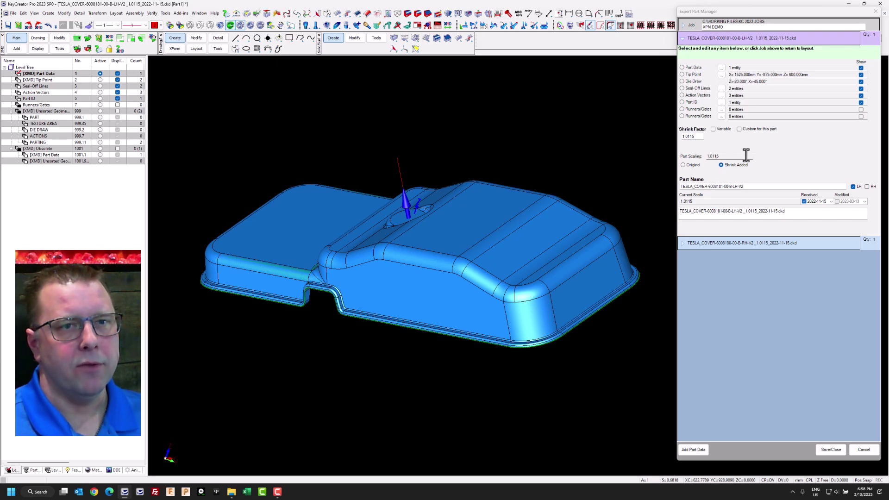
# - Save and close the part definitions, deleting the highlighted unsorted geometry from both the LH and RH V2 parts
pyautogui.click(831, 449)
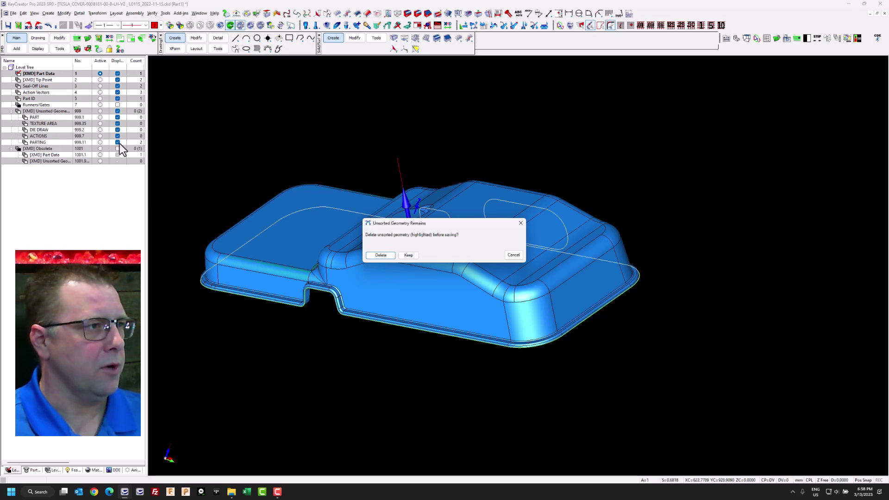
pyautogui.click(384, 250)
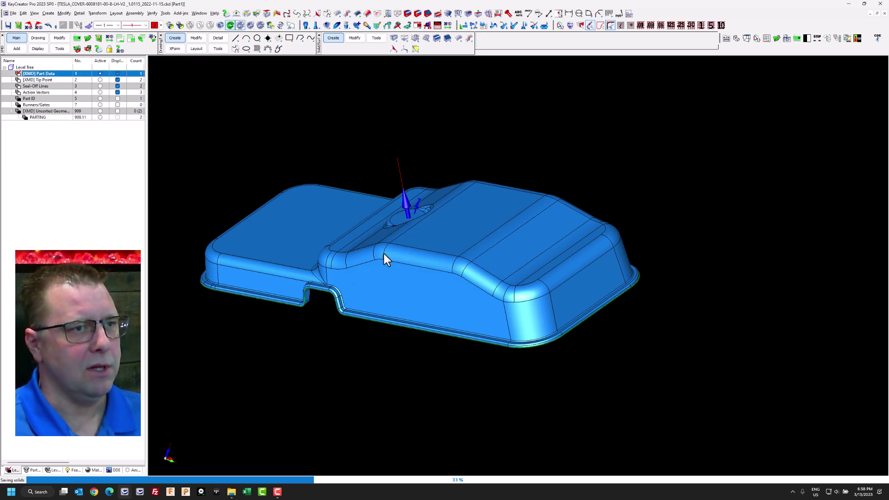
pyautogui.click(444, 251)
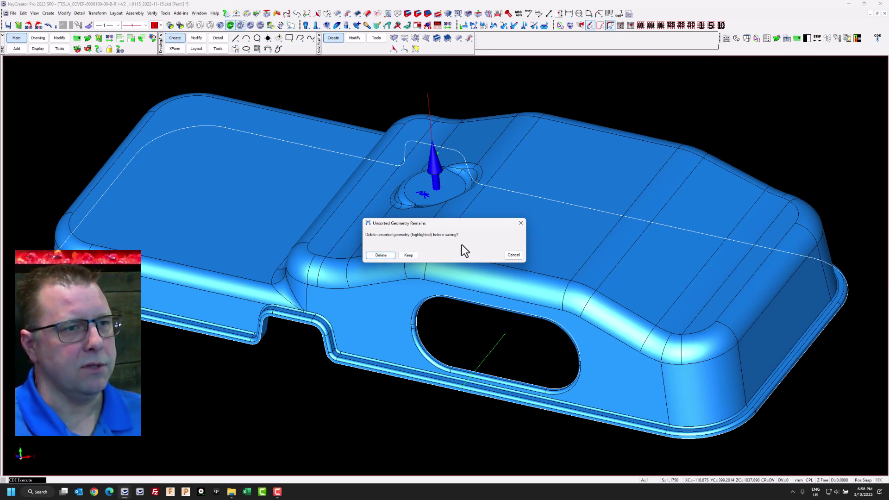
pyautogui.click(380, 255)
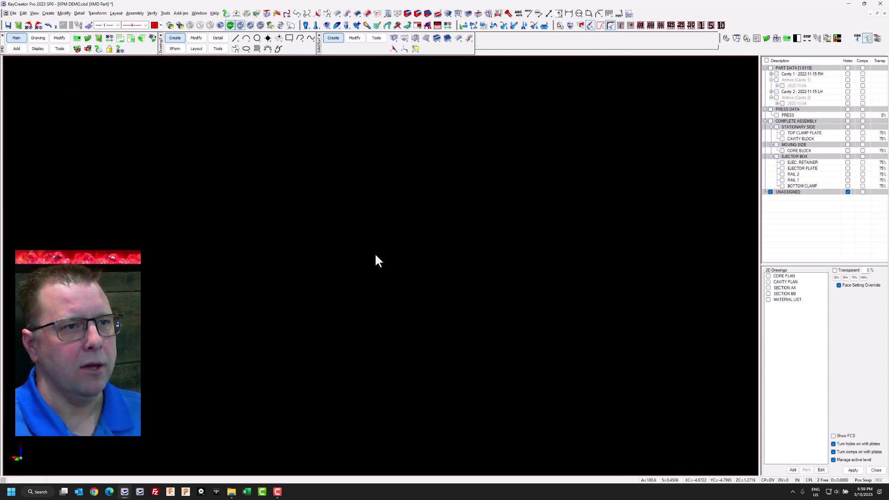
# - Display the Cavity 1 - 2022-11-15 RH part with its archived version and compare the two from above and below
pyautogui.click(776, 73)
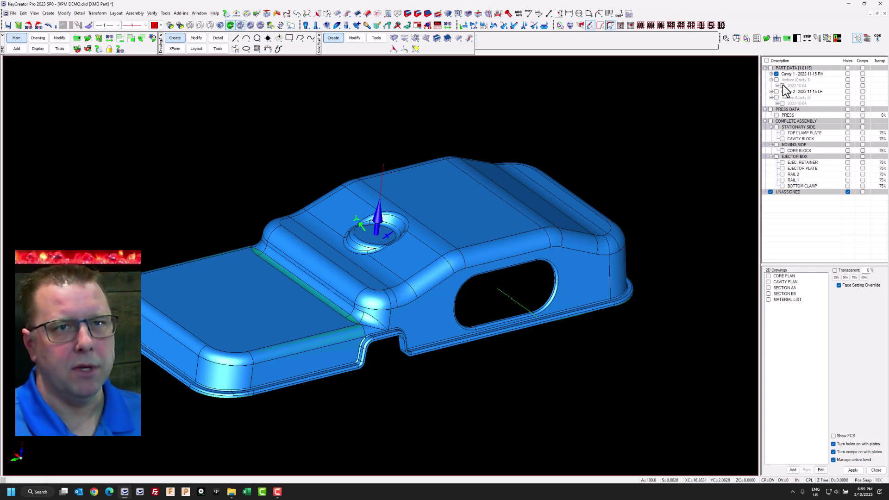
pyautogui.click(781, 86)
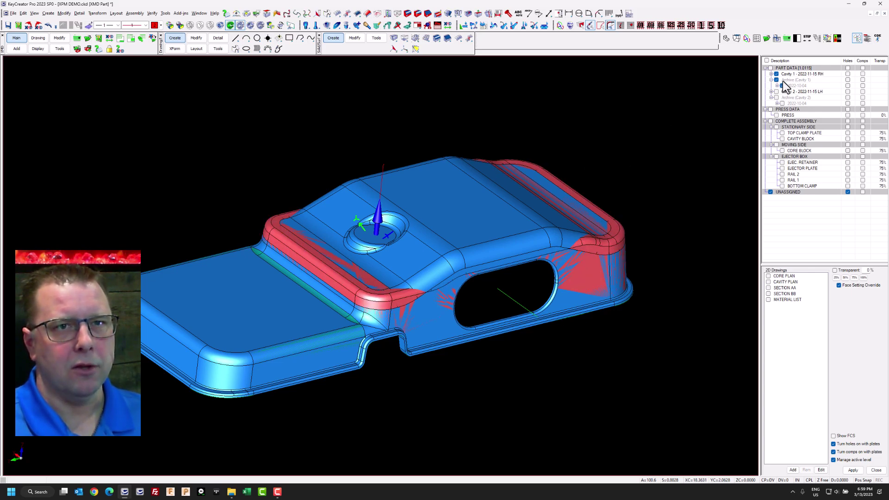
pyautogui.click(776, 74)
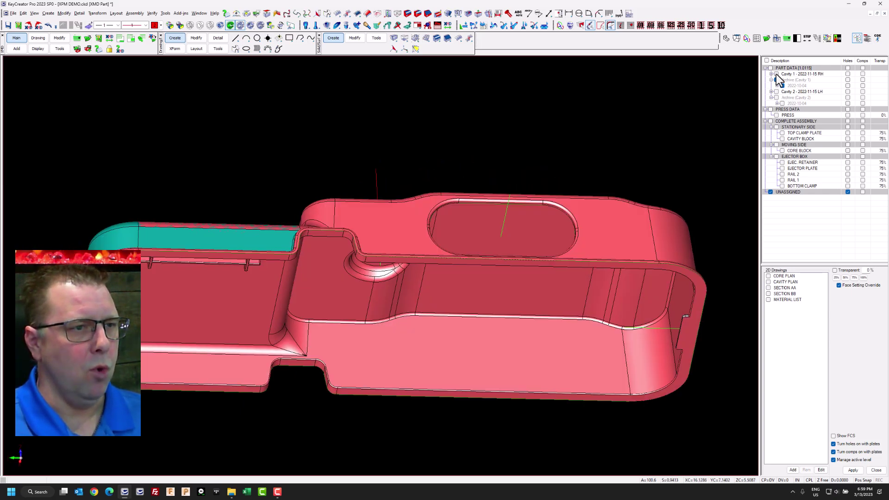
pyautogui.click(777, 74)
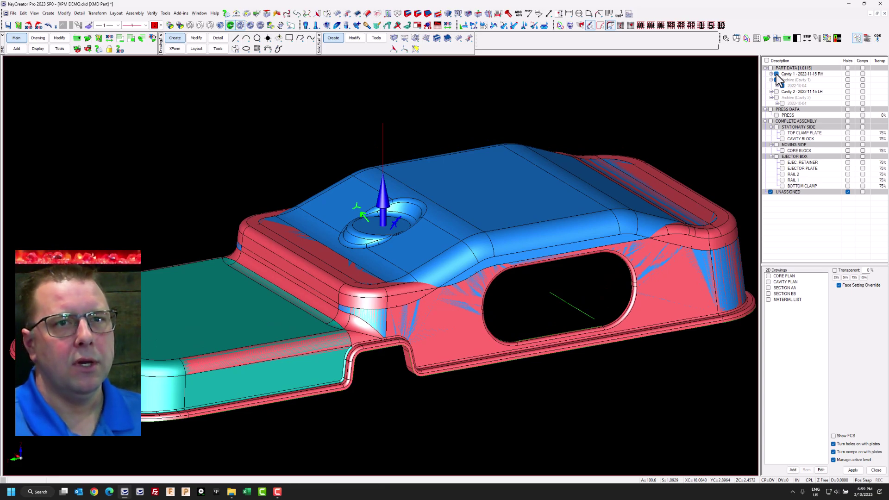
# - Display only the current Cavity 1 RH and Cavity 2 LH parts on a light background
pyautogui.click(776, 79)
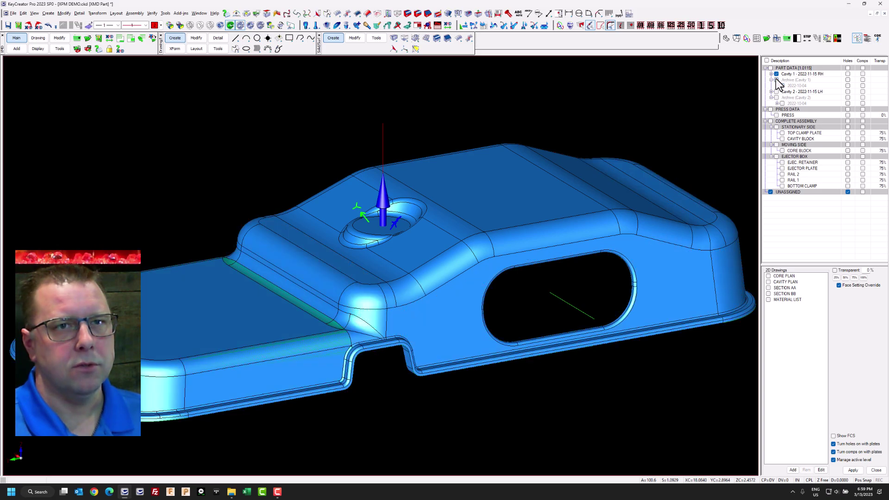
pyautogui.click(776, 91)
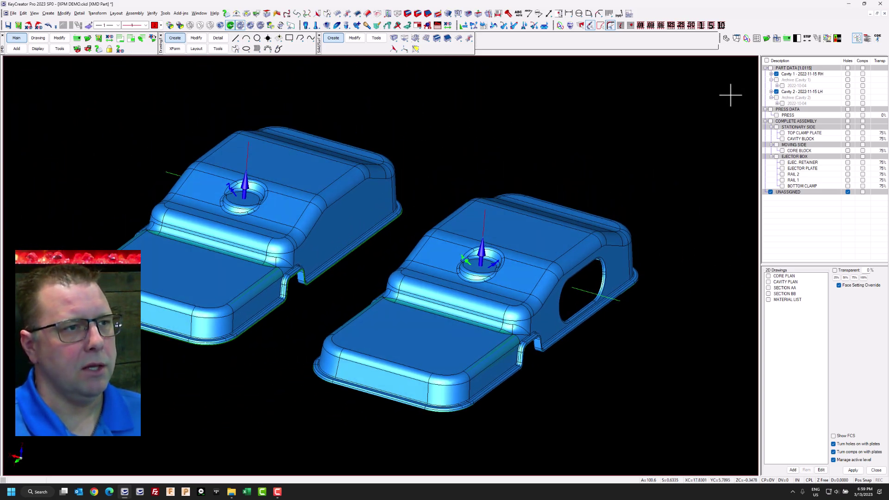
pyautogui.hotkey('ctrl', 'b')
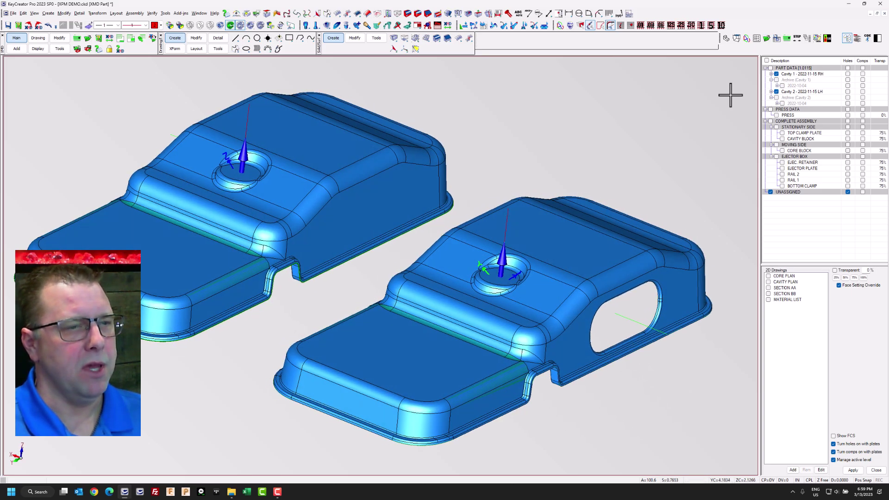